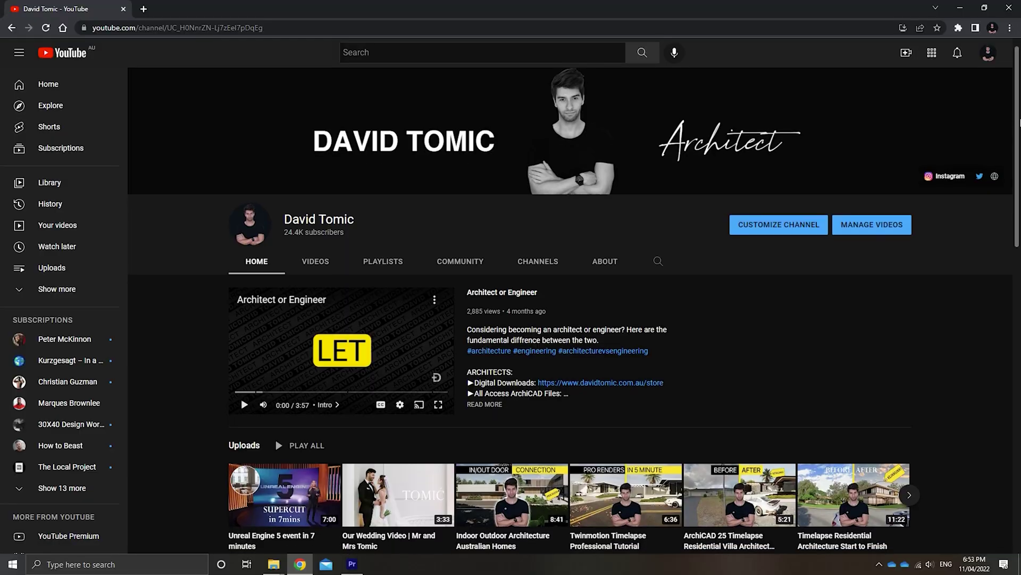
pyautogui.scroll(-3, 570, 334)
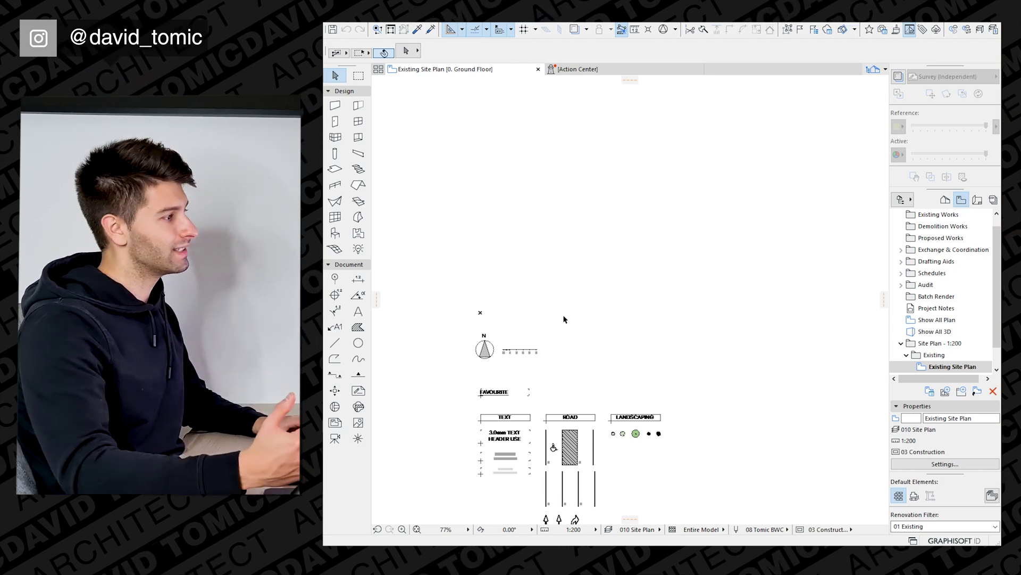
# - Open the default settings of the Wall tool for the external wall
pyautogui.click(335, 106)
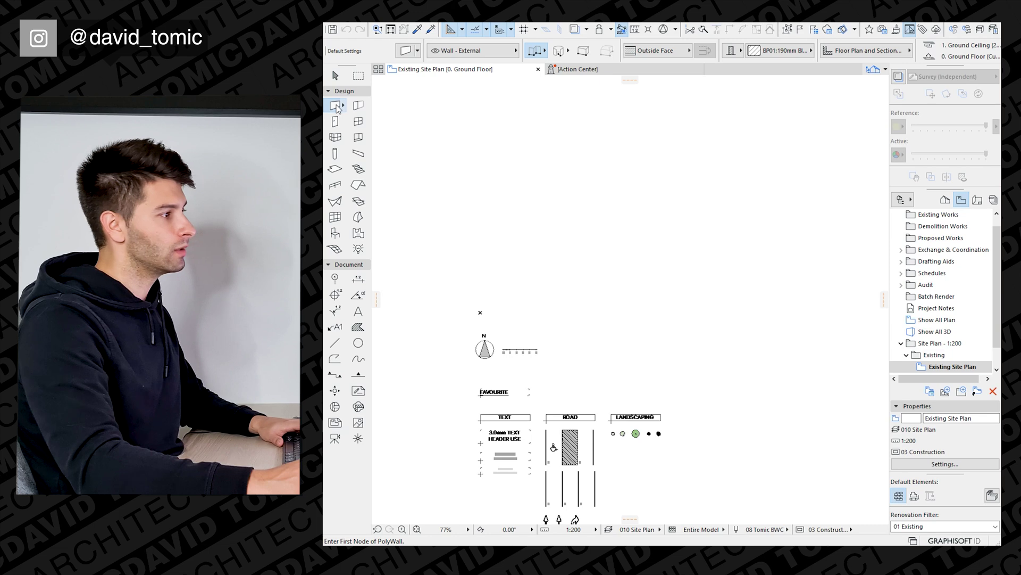
pyautogui.click(405, 53)
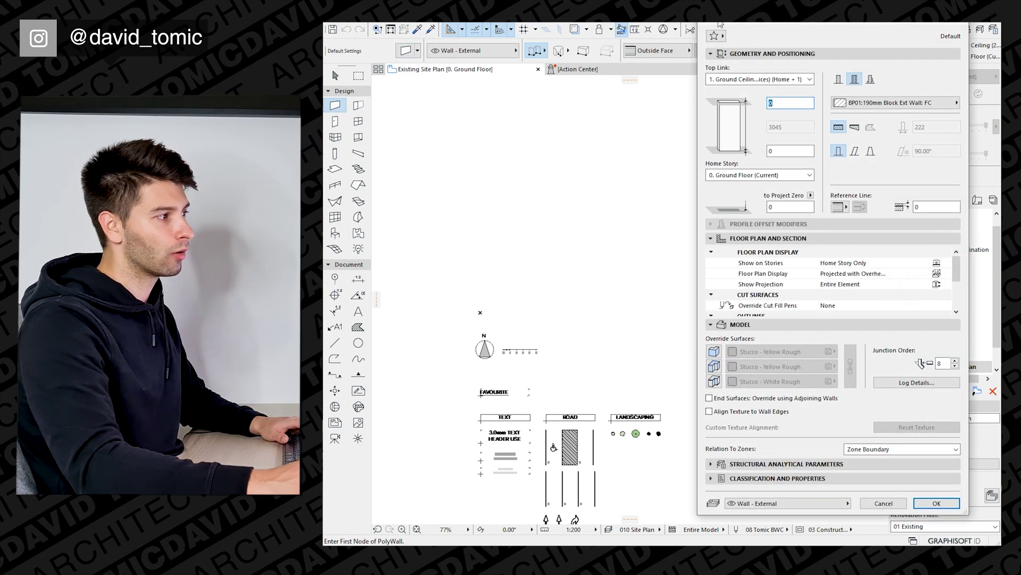
pyautogui.moveTo(647, 22); pyautogui.dragTo(632, 24)
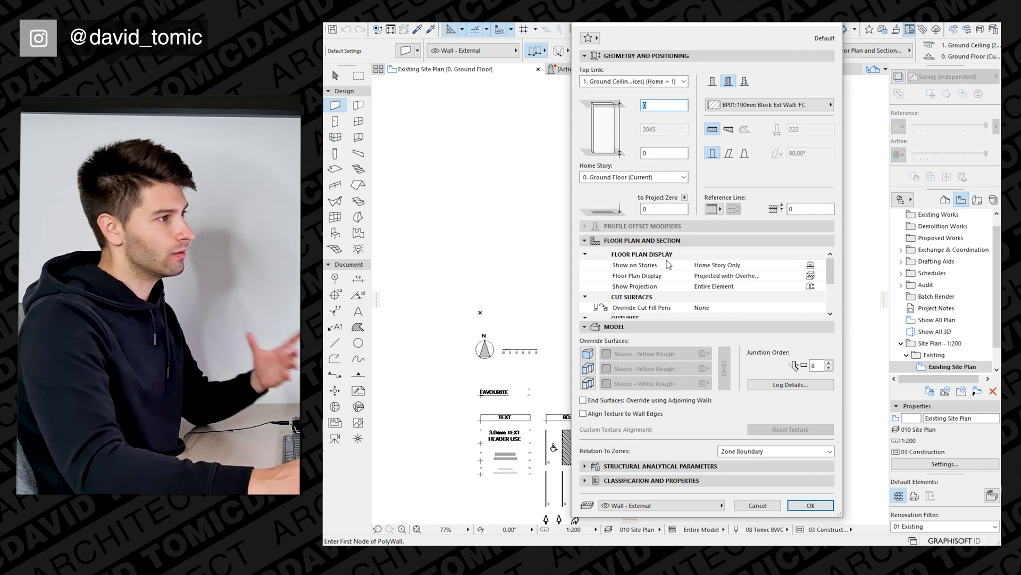
# - Try bottom offsets of 300 and 3000 to the home story and reset the offset to 0
pyautogui.doubleClick(648, 155)
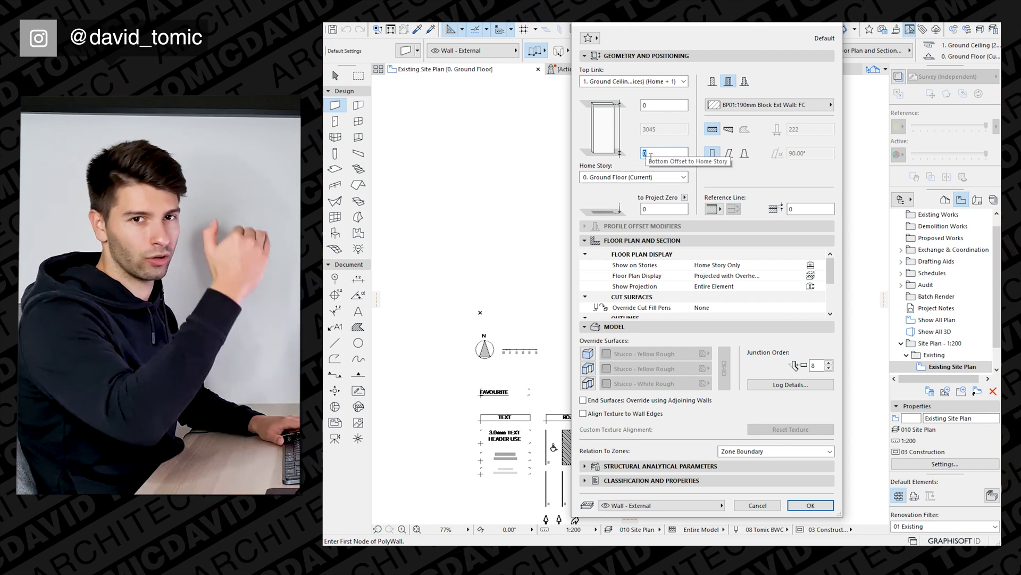
pyautogui.write('3')
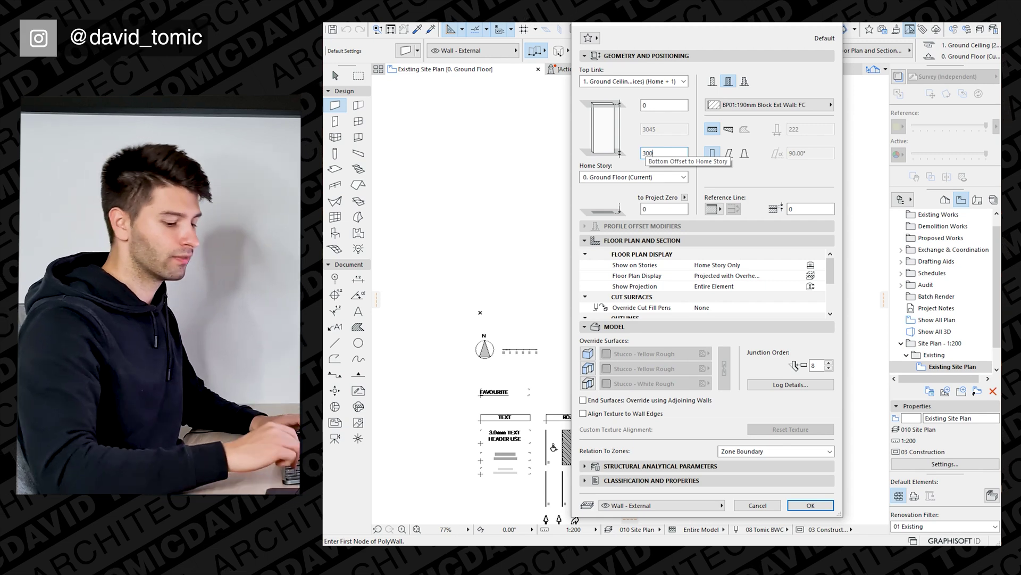
pyautogui.write('00')
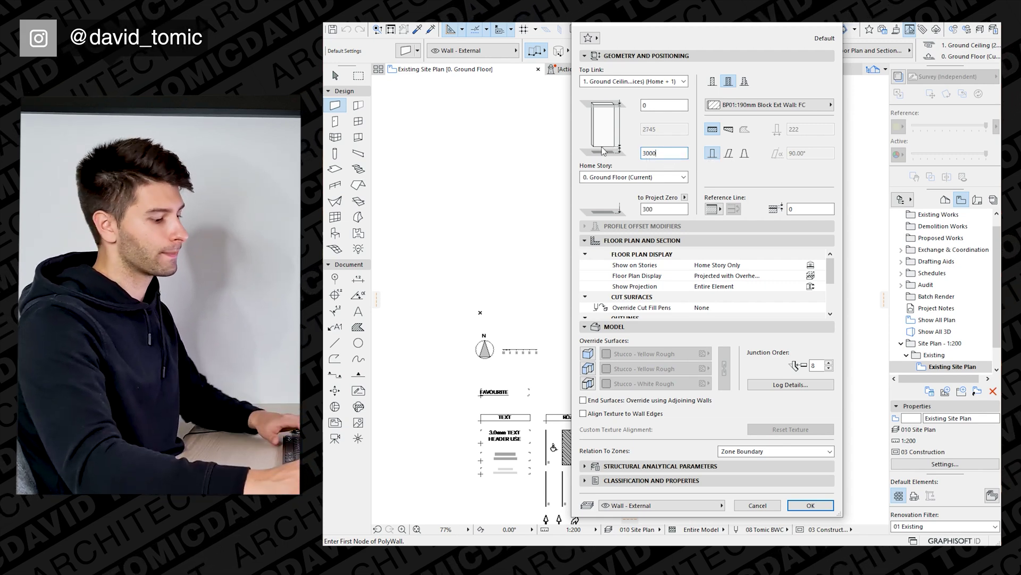
pyautogui.write('3000')
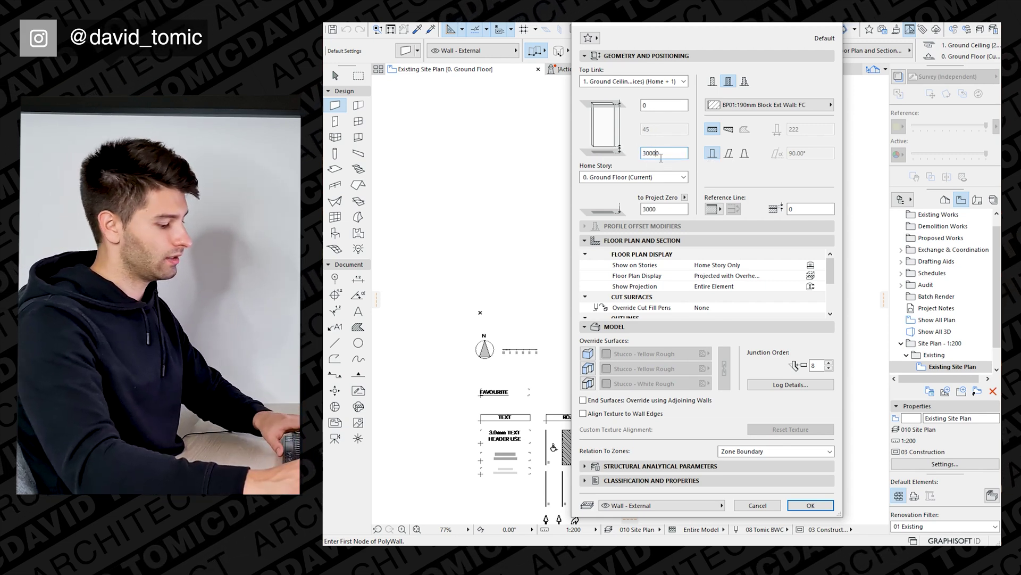
pyautogui.doubleClick(661, 153)
pyautogui.write('0')
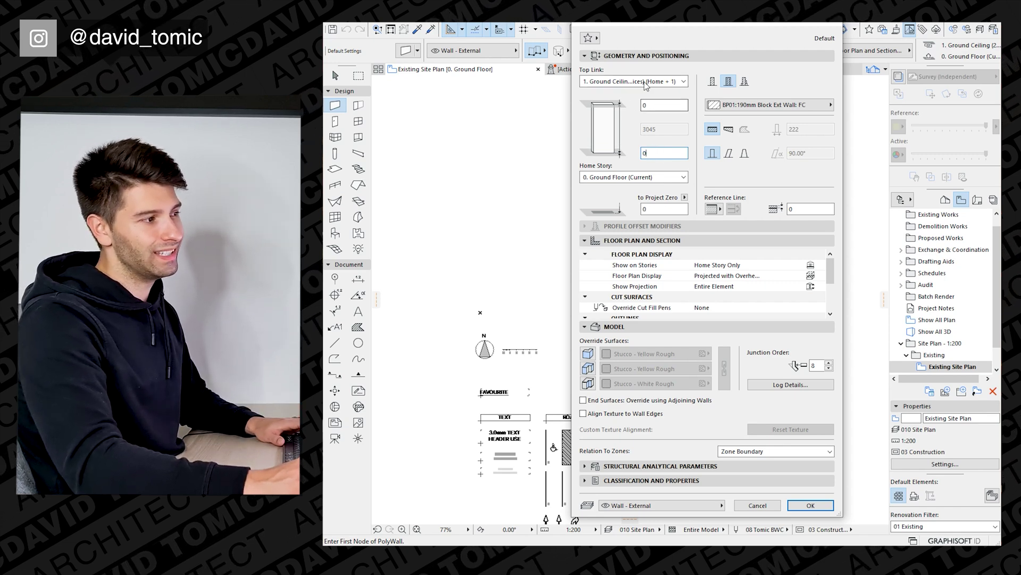
# - Review the story choices for the wall's top link, including Not Linked, keeping the Ground Ceiling link
pyautogui.click(646, 83)
pyautogui.click(645, 141)
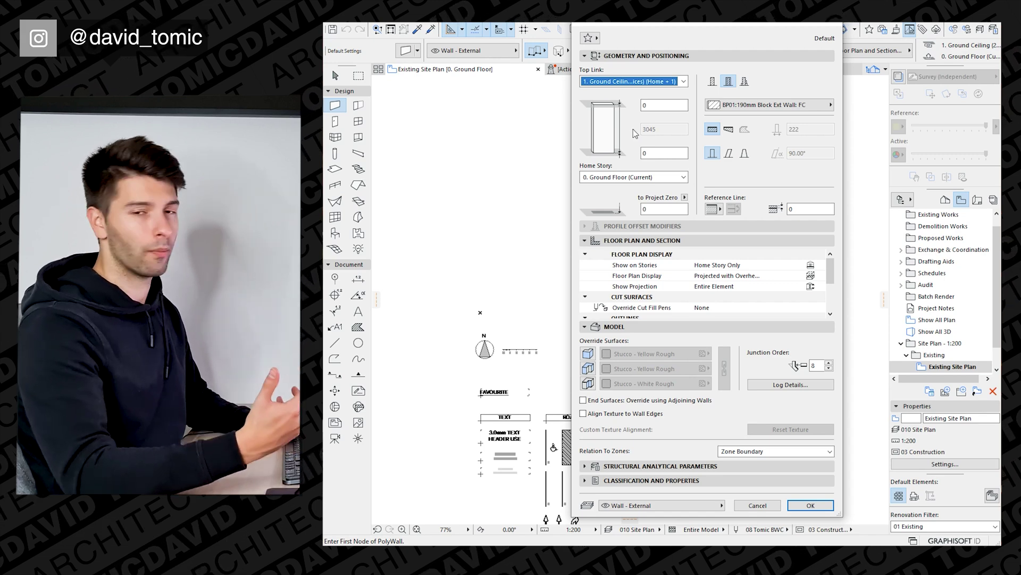
pyautogui.click(670, 82)
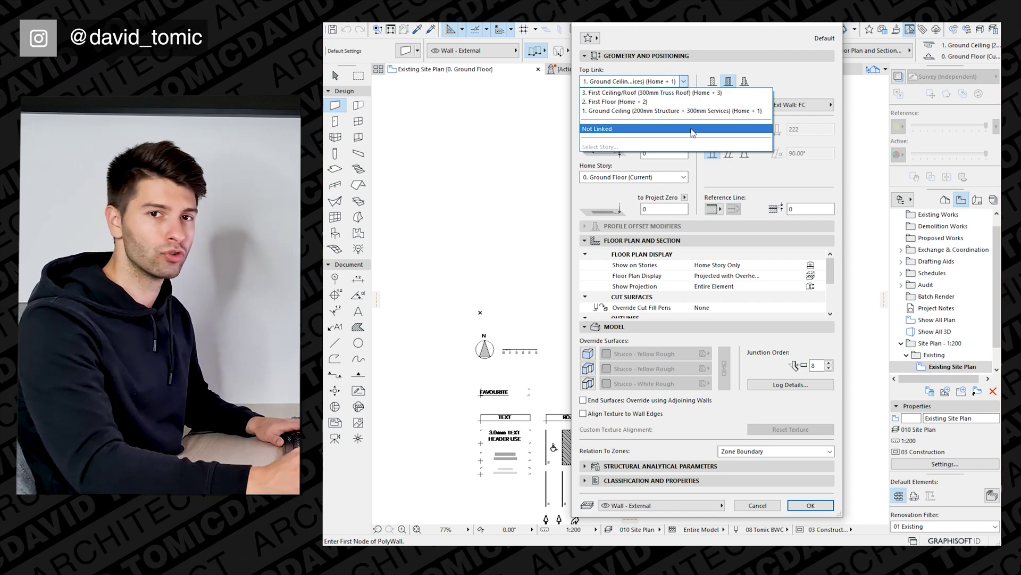
pyautogui.click(684, 80)
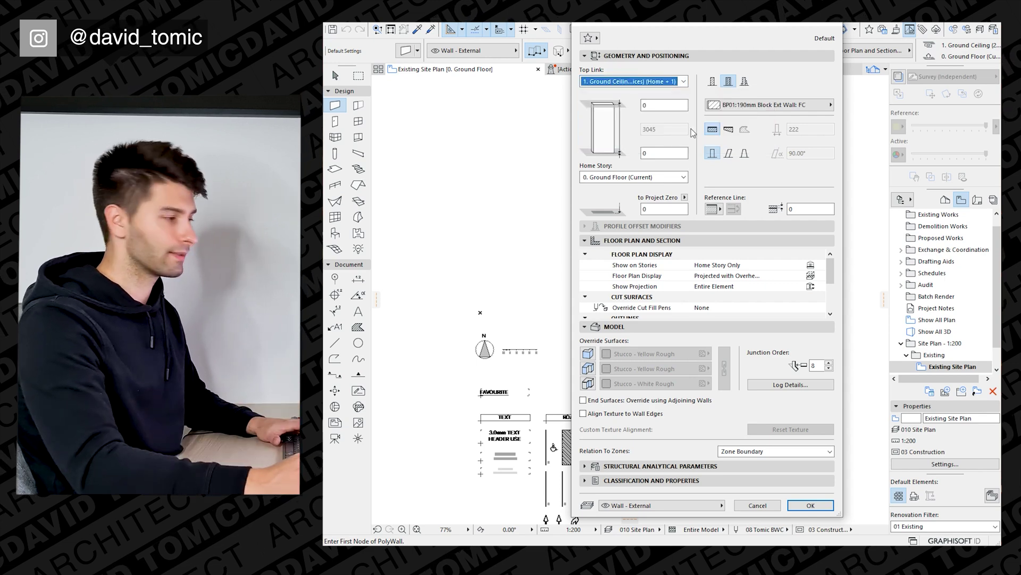
# - Browse the building materials for a basic wall and the available composites, keeping the BP01:190mm Block Ext Wall: FC composite
pyautogui.click(713, 82)
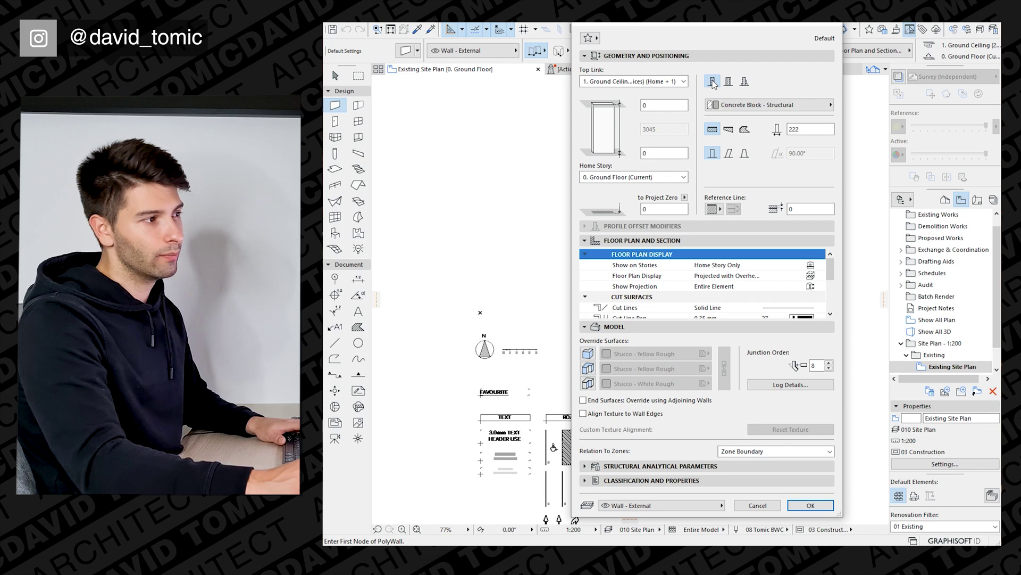
pyautogui.click(714, 105)
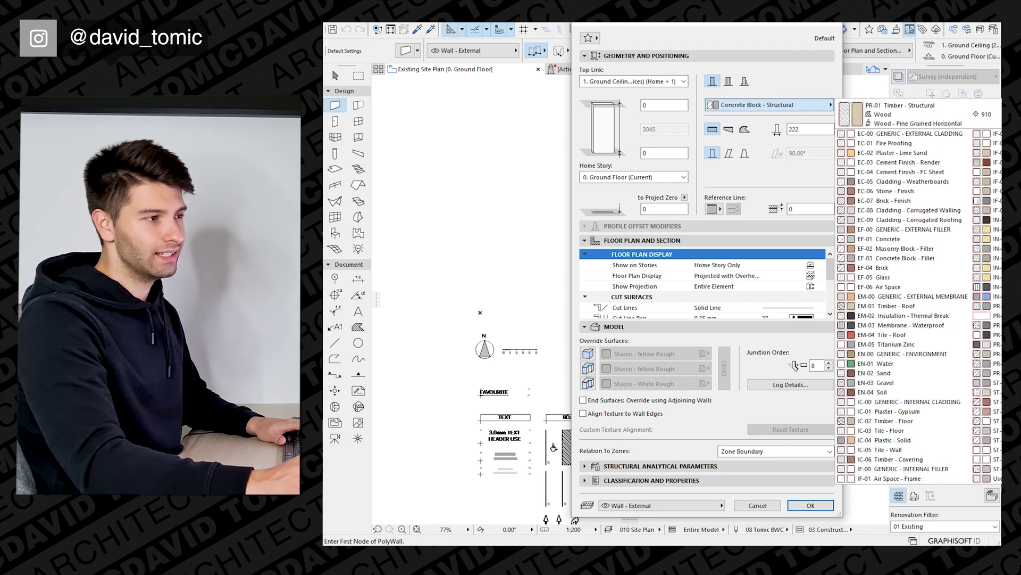
pyautogui.click(816, 108)
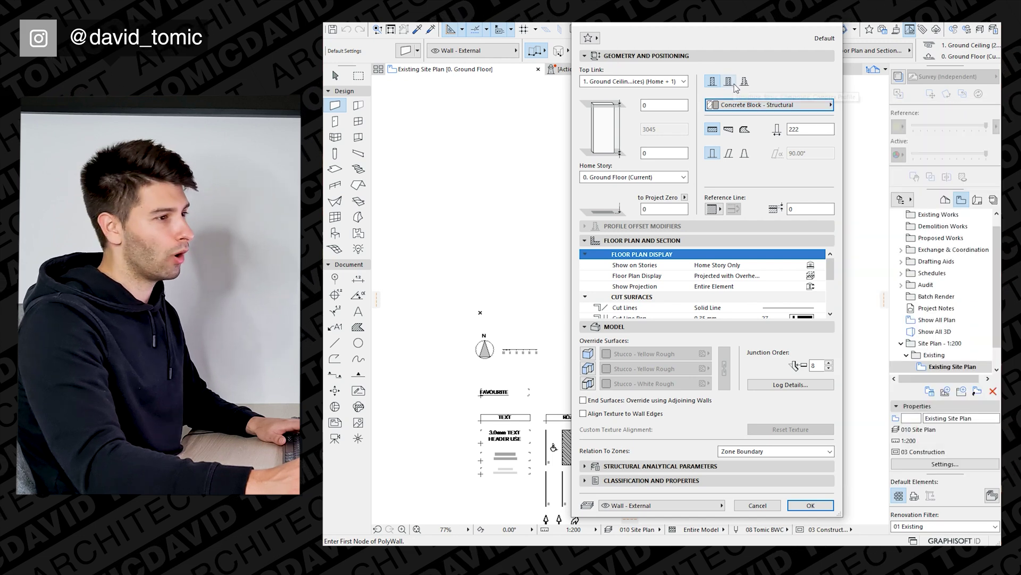
pyautogui.click(729, 81)
pyautogui.click(737, 106)
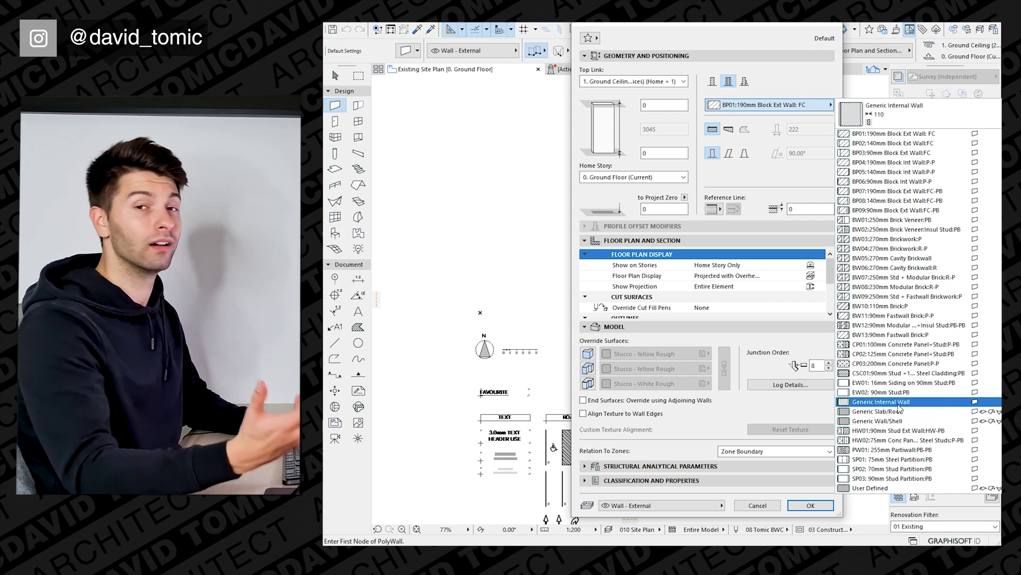
pyautogui.click(741, 119)
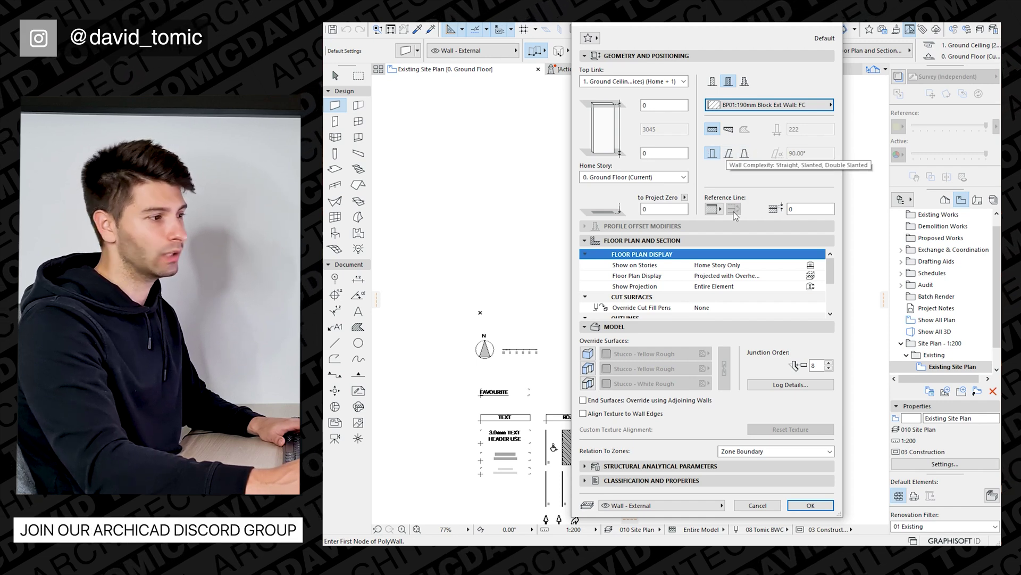
# - Choose Outside Face for the wall's reference line and review the floor plan and section settings
pyautogui.click(713, 209)
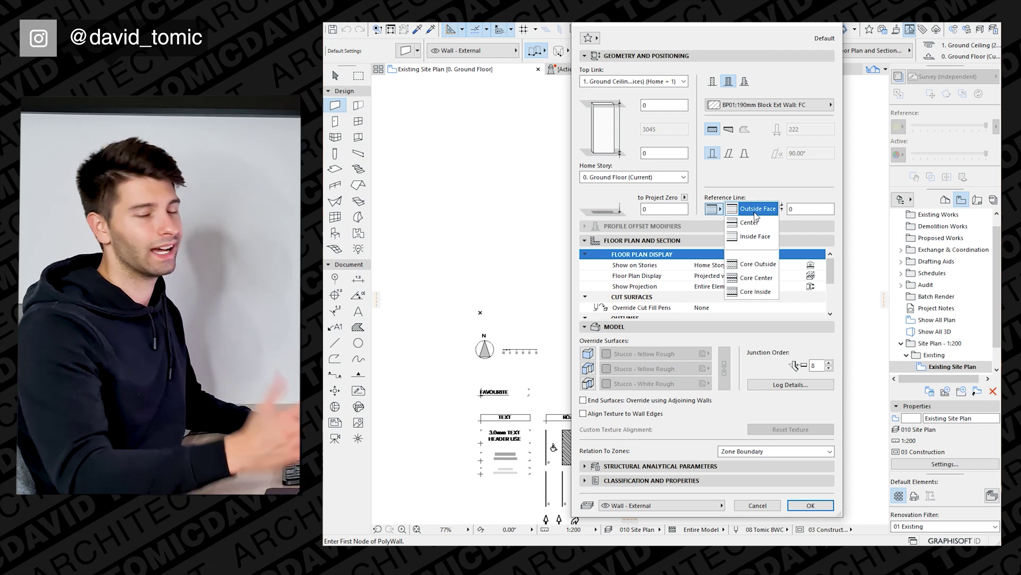
pyautogui.click(755, 213)
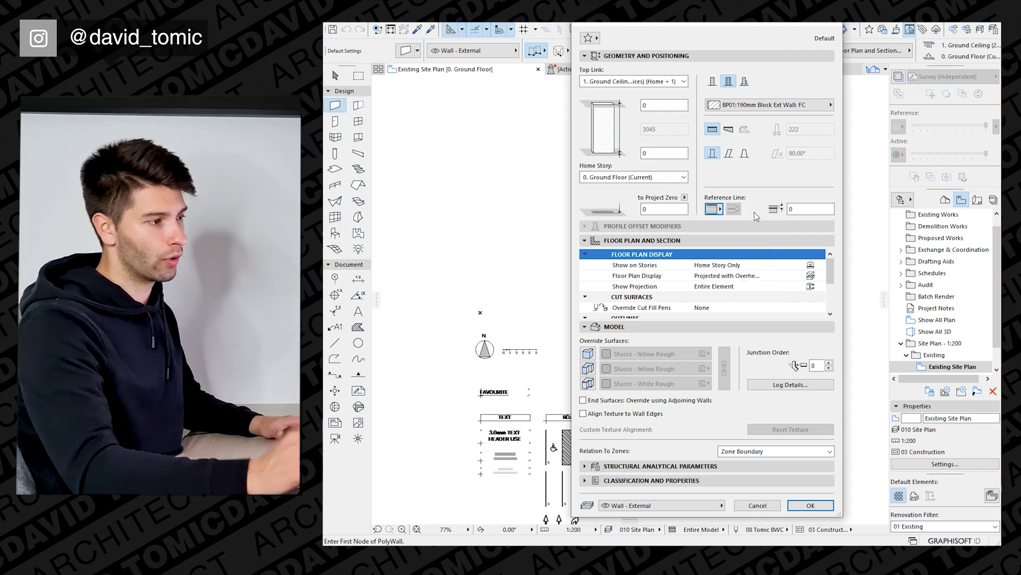
pyautogui.moveTo(828, 269); pyautogui.dragTo(830, 301)
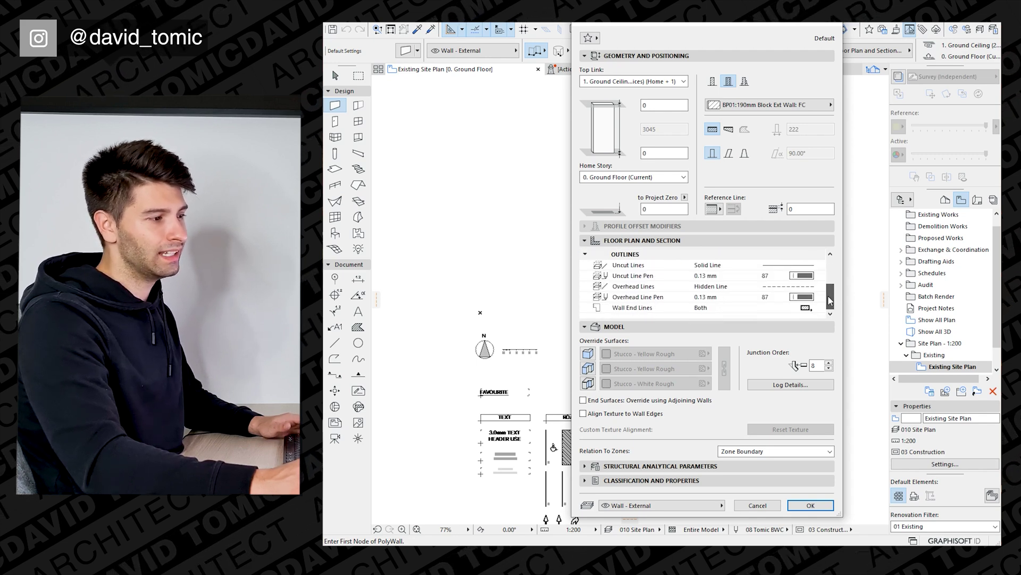
pyautogui.scroll(5, 713, 297)
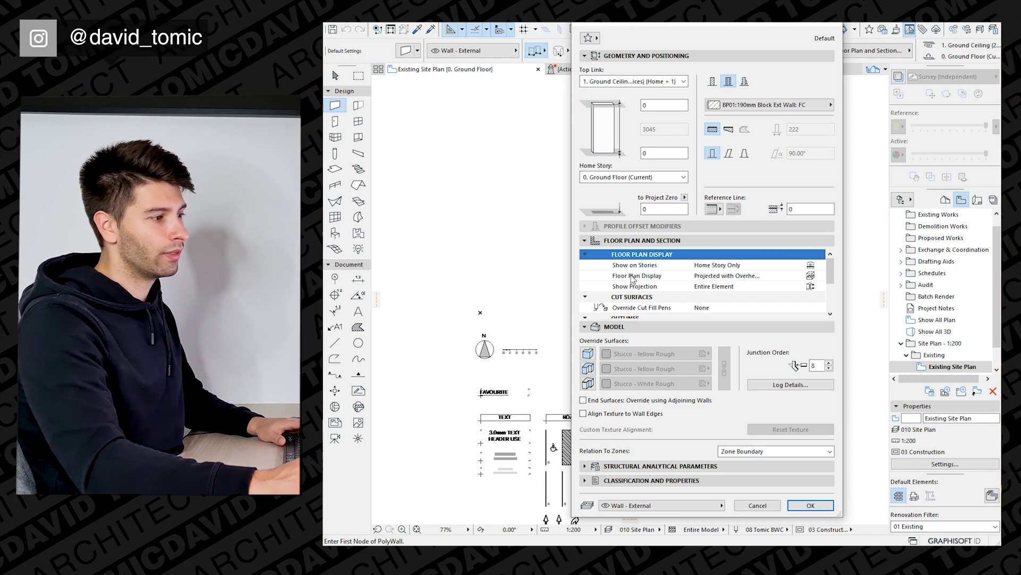
pyautogui.scroll(-1, 654, 278)
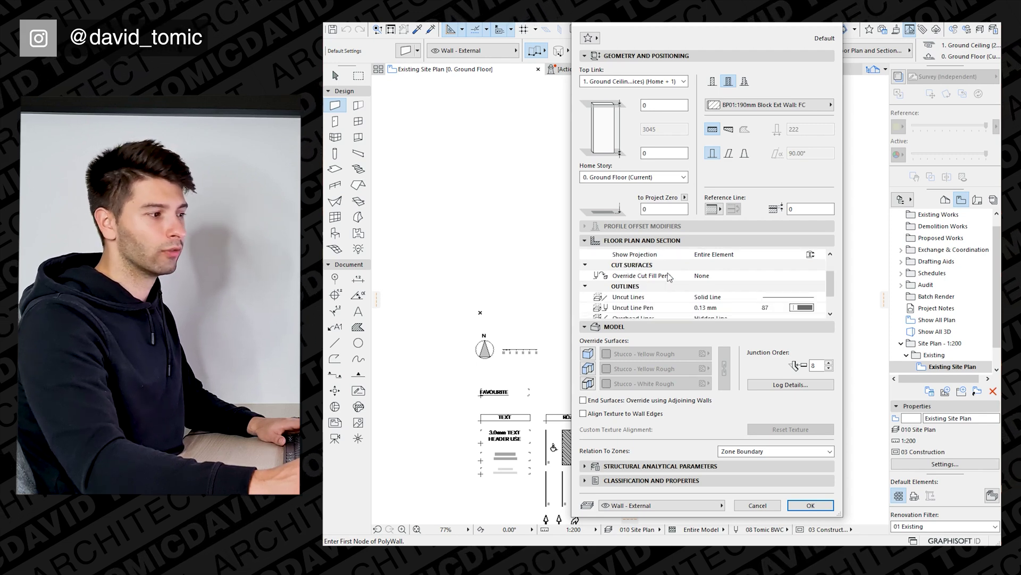
pyautogui.scroll(-1, 730, 277)
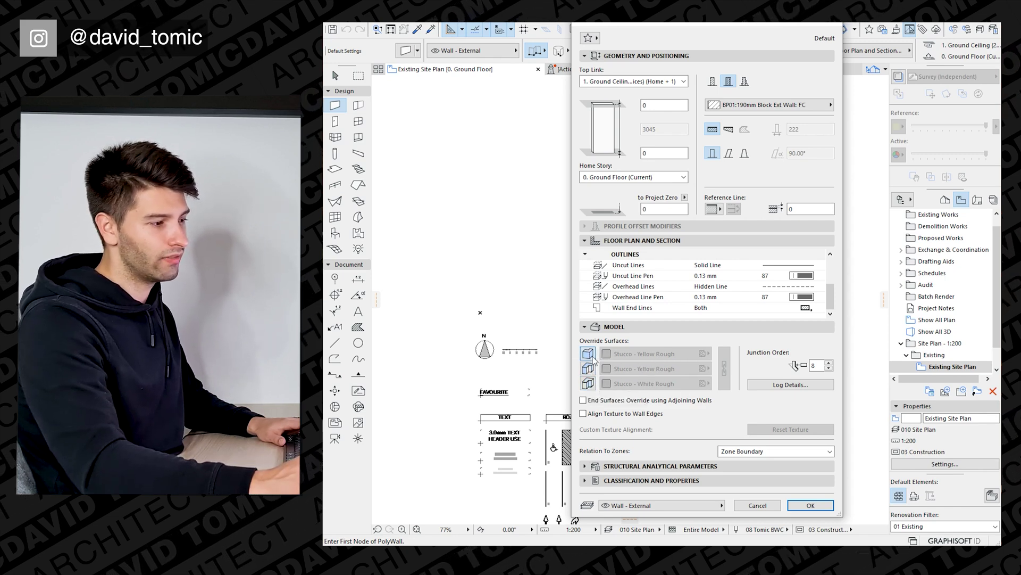
# - Try overriding the wall's first surface, browse the available surface materials, and switch the override off
pyautogui.click(588, 354)
pyautogui.click(644, 353)
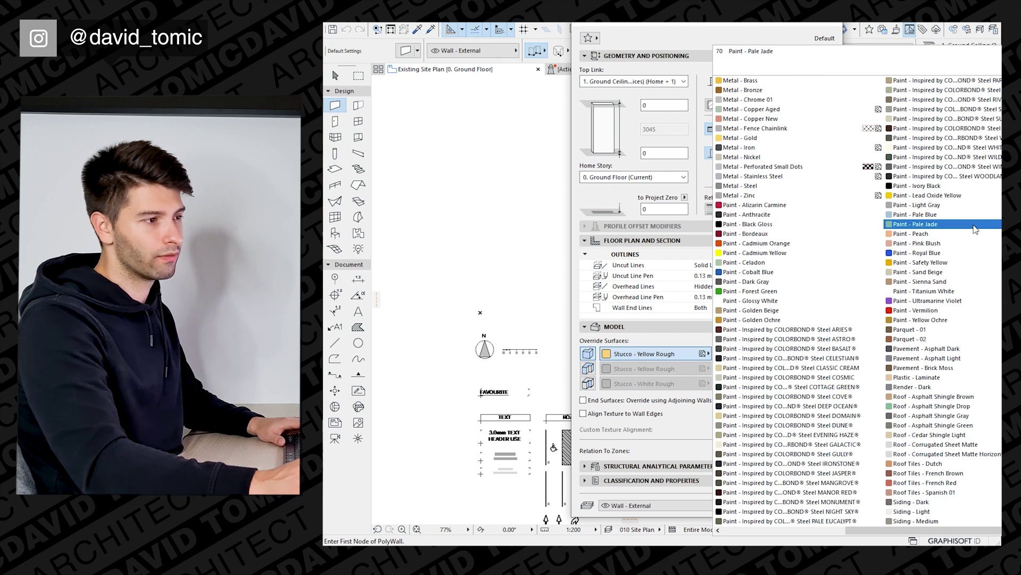
pyautogui.press('Escape')
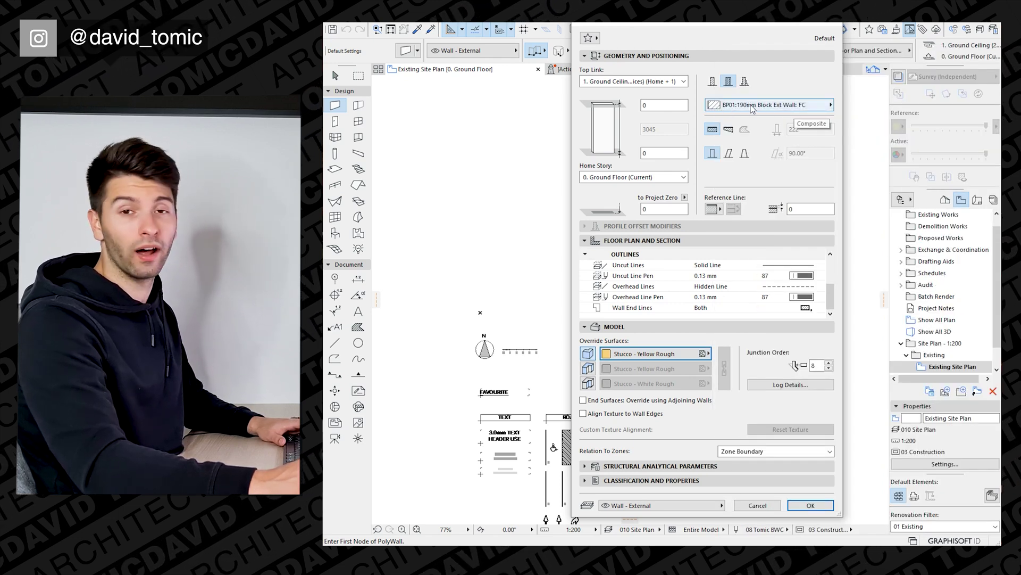
pyautogui.click(589, 355)
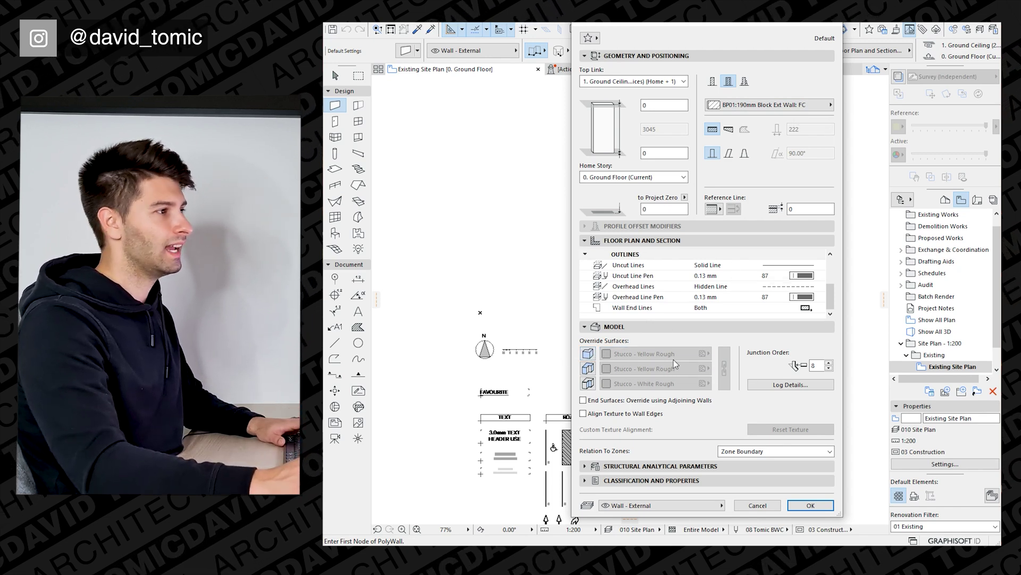
# - Accept the wall settings and draw one straight horizontal external wall in the empty area above the north symbol
pyautogui.press('Return')
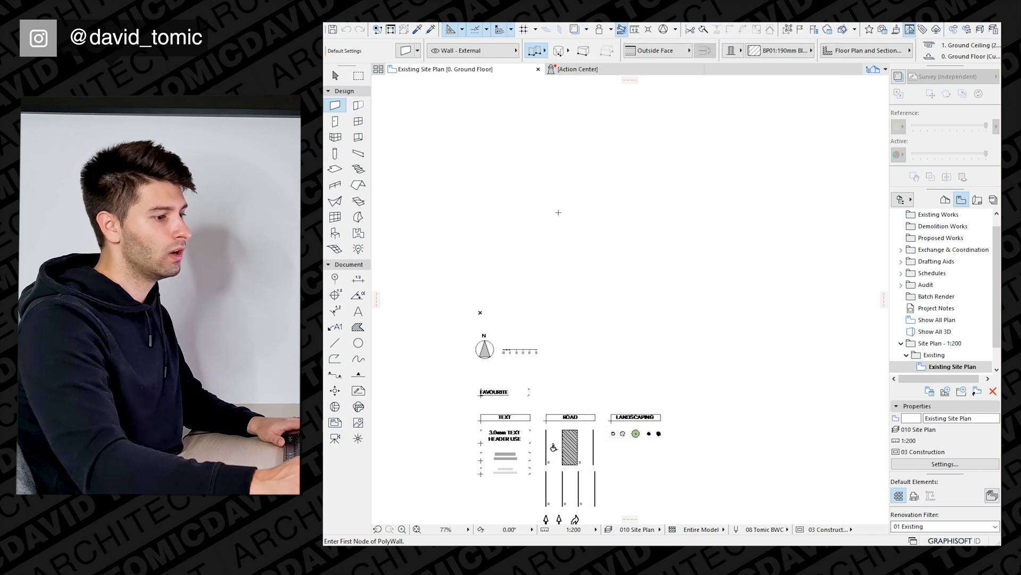
pyautogui.click(569, 186)
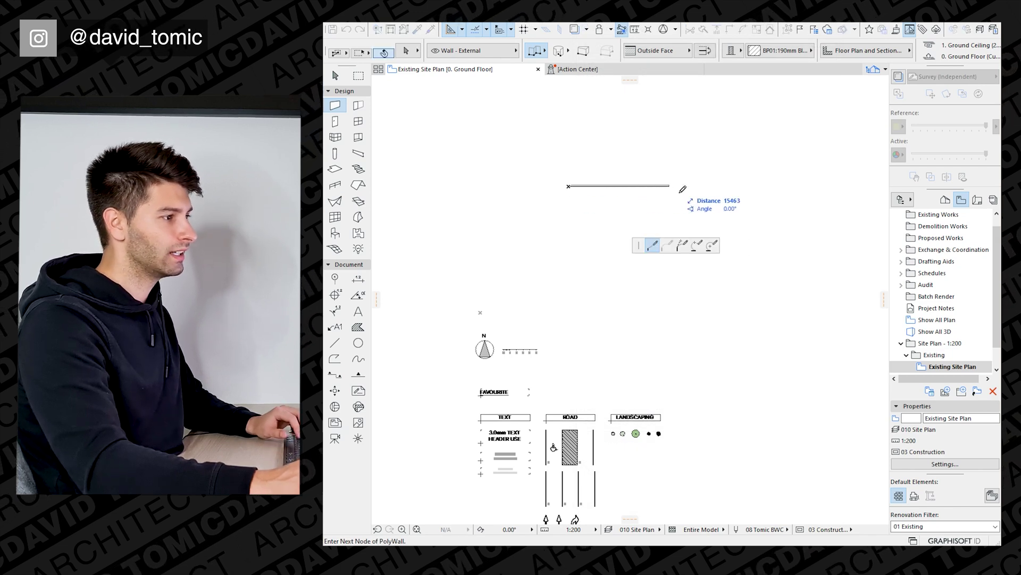
pyautogui.doubleClick(707, 186)
pyautogui.press('Escape')
pyautogui.scroll(4, 639, 171)
pyautogui.moveTo(639, 171); pyautogui.dragTo(640, 221, button='middle')
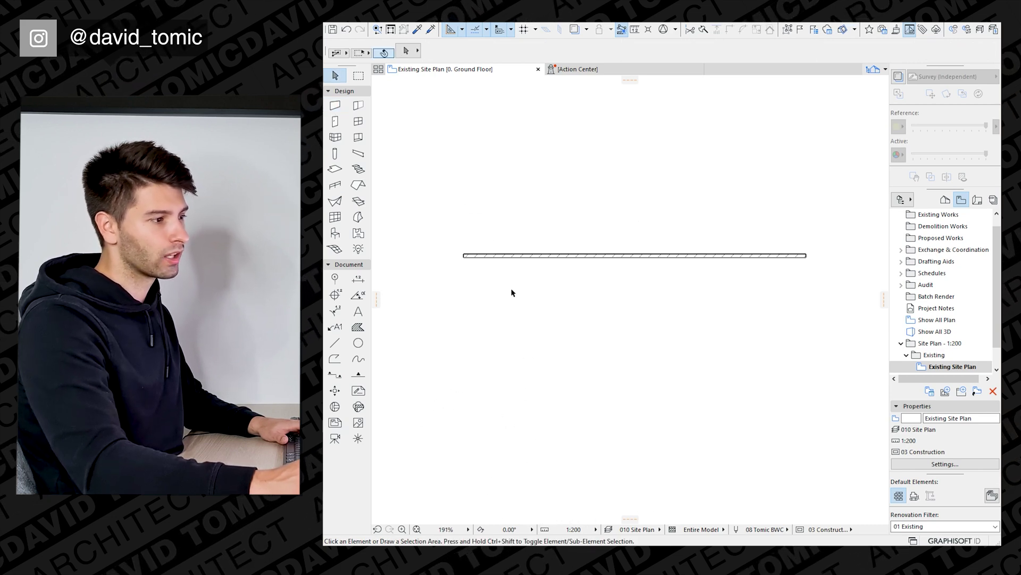
# - Place a rectangular marquee around the new wall and show the marquee area in 3D
pyautogui.click(358, 75)
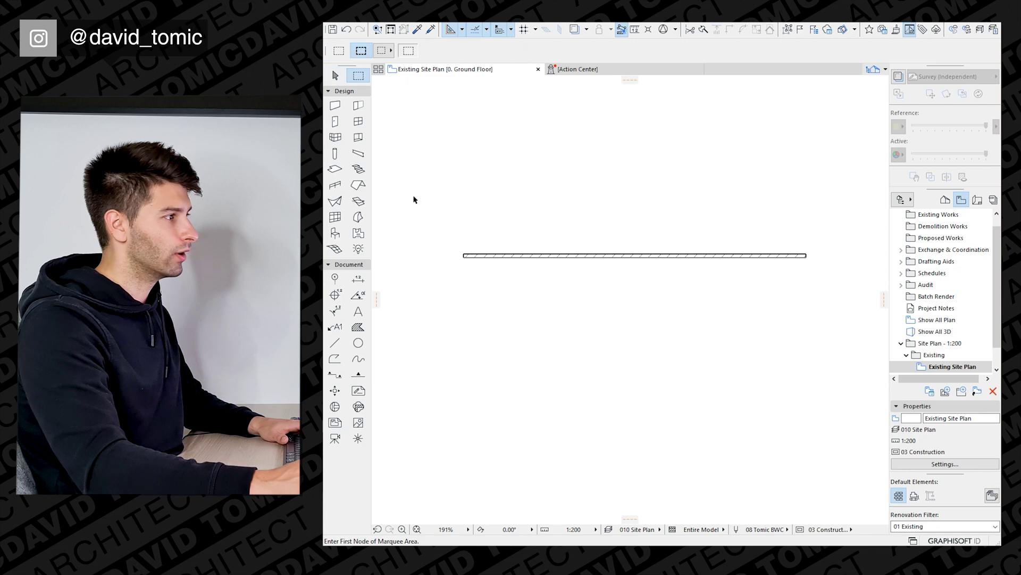
pyautogui.click(430, 213)
pyautogui.click(848, 321)
pyautogui.rightClick(663, 291)
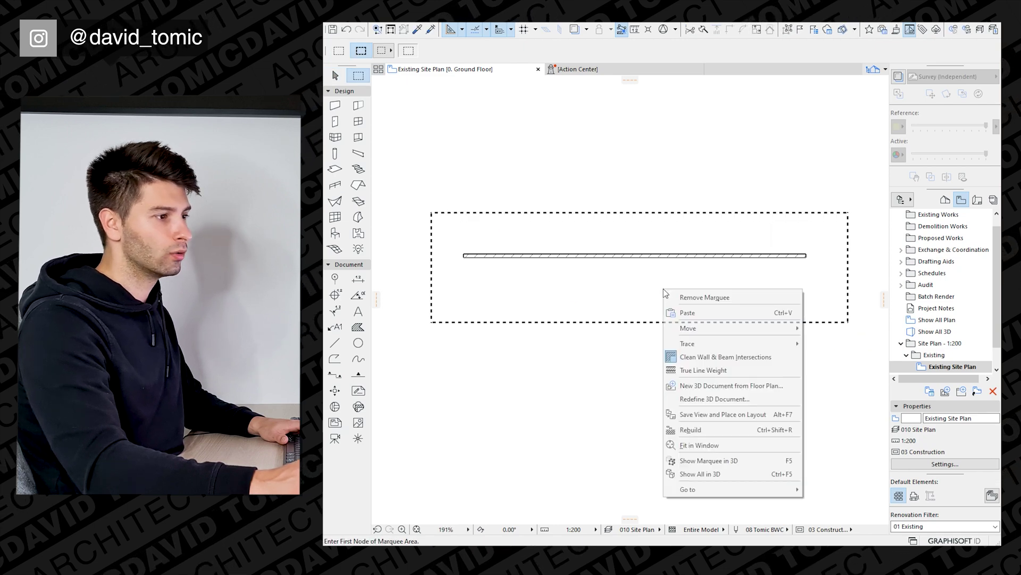
pyautogui.click(756, 464)
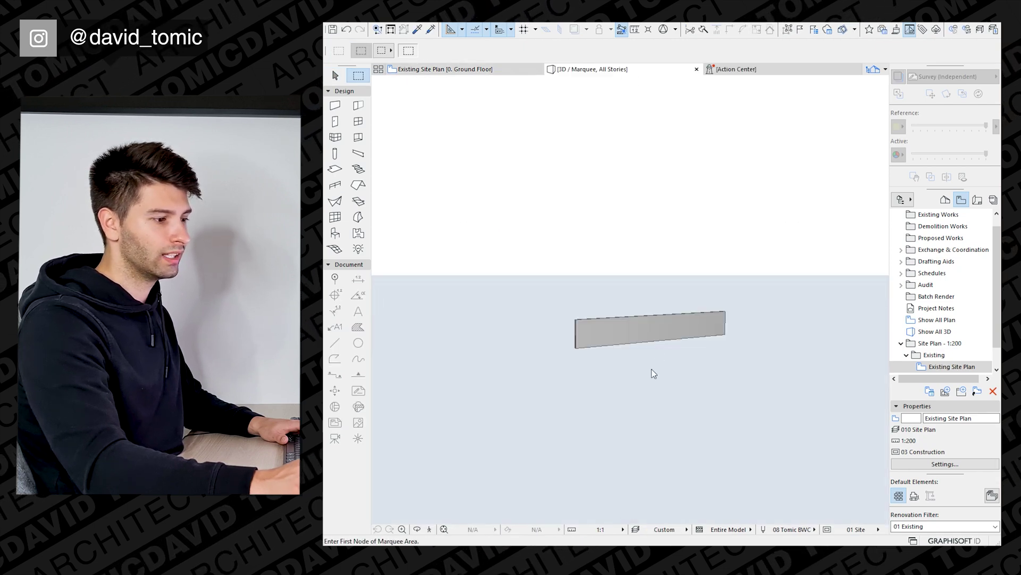
# - Examine the wall's composite layers from its end in 3D and select the wall
pyautogui.keyDown('shift'); pyautogui.moveTo(615, 331); pyautogui.dragTo(616, 365, button='middle'); pyautogui.keyUp('shift')
pyautogui.scroll(3, 542, 338)
pyautogui.press('Escape')
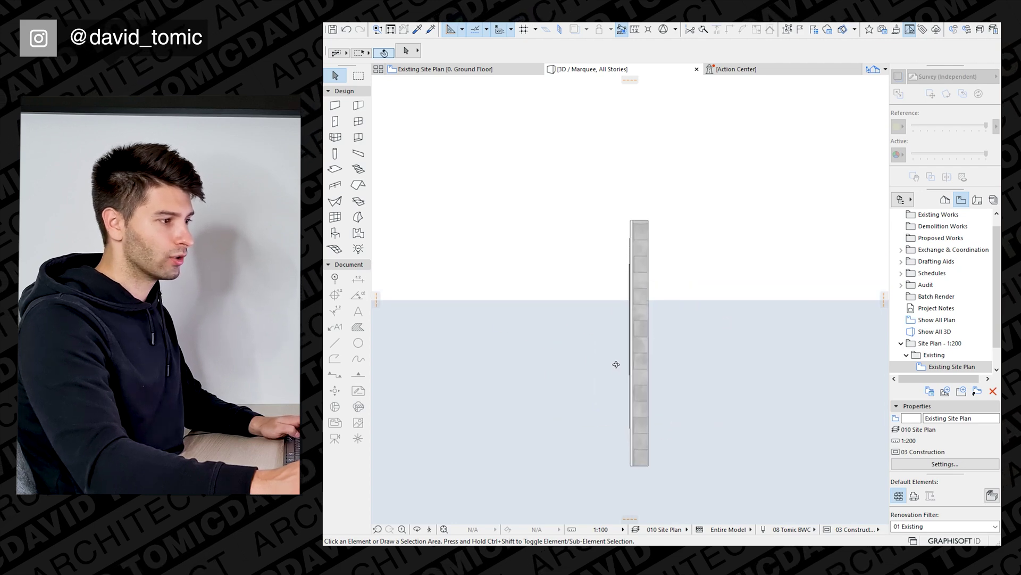
pyautogui.click(640, 319)
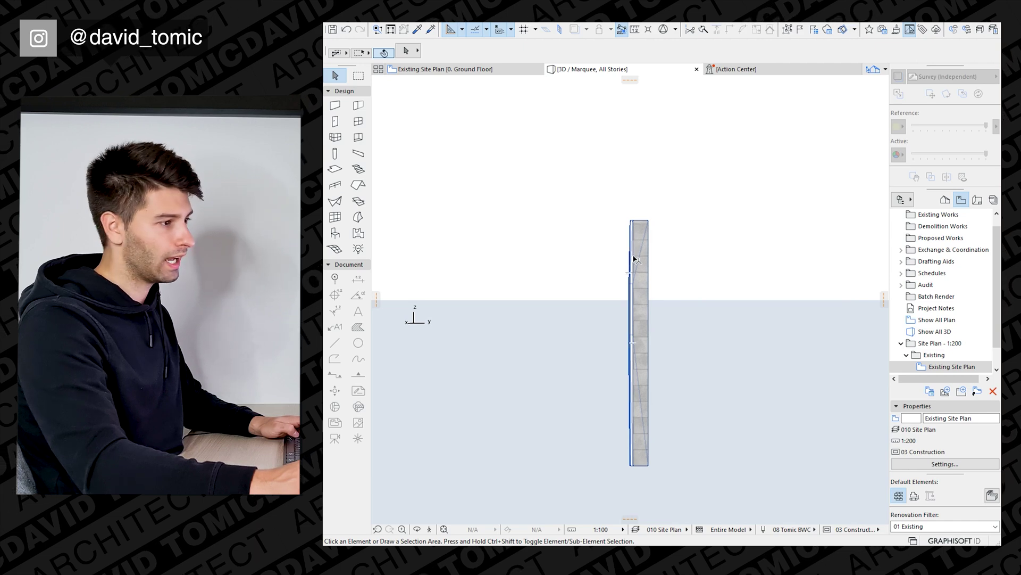
pyautogui.keyDown('shift'); pyautogui.moveTo(634, 259); pyautogui.dragTo(638, 289, button='middle'); pyautogui.keyUp('shift')
pyautogui.click(638, 289)
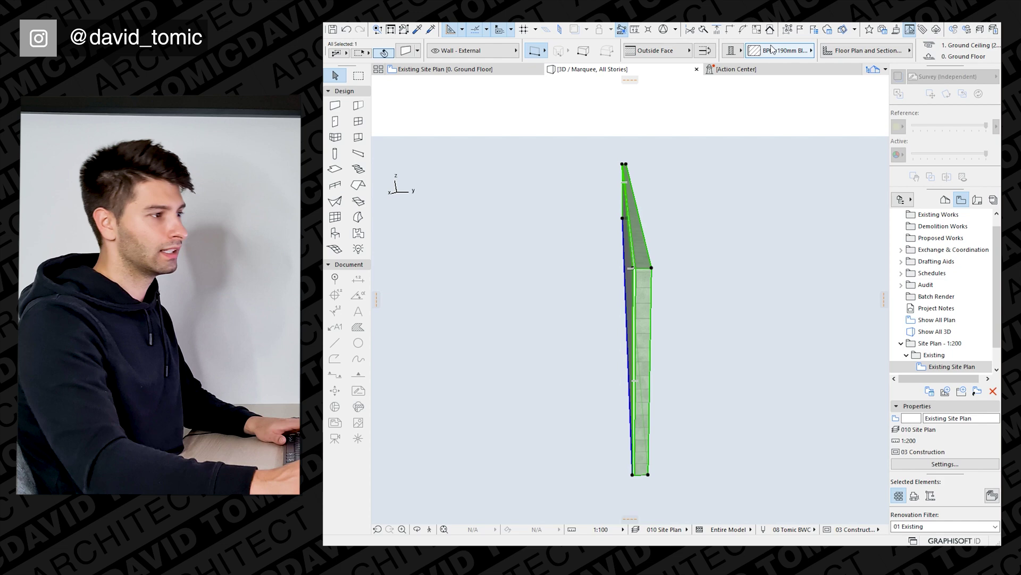
# - Try the BP03:90mm Block Ext Wall:FC and BW12:90mm Modular Brick+Insul Stud:PB-PB composites on the selected wall, viewing the layers at its end
pyautogui.click(772, 49)
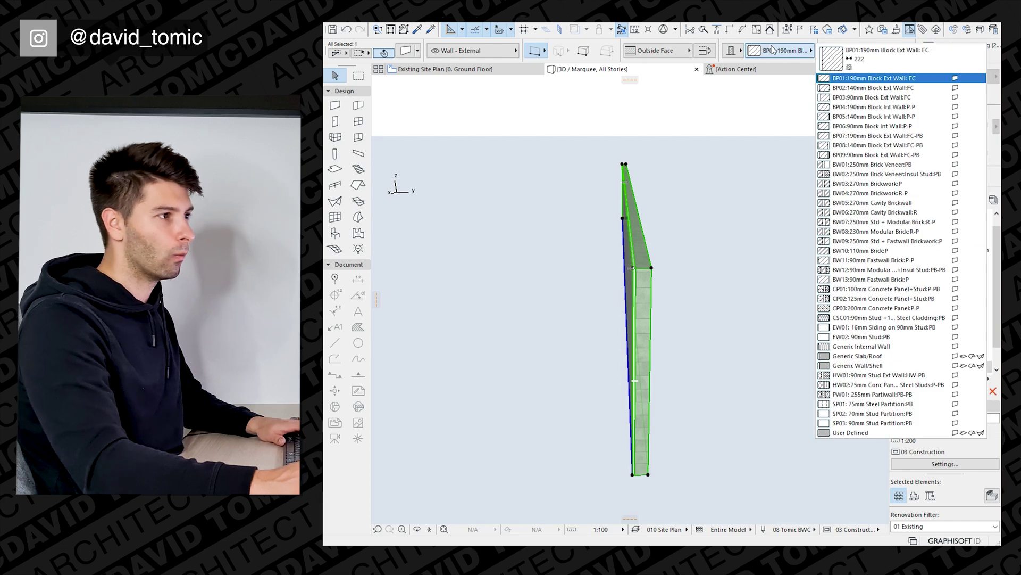
pyautogui.click(878, 98)
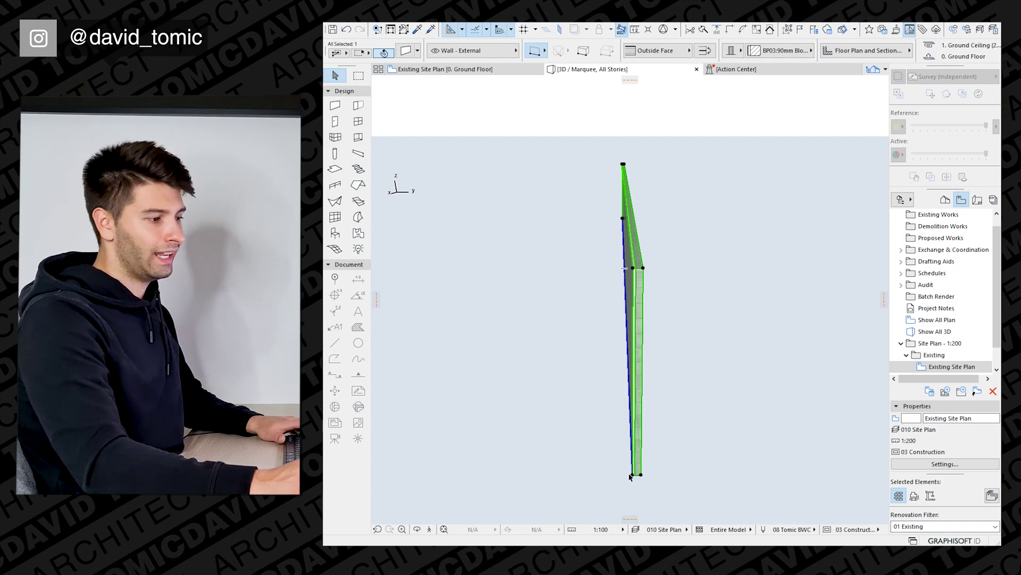
pyautogui.keyDown('shift'); pyautogui.moveTo(629, 311); pyautogui.dragTo(659, 380, button='middle'); pyautogui.keyUp('shift')
pyautogui.click(782, 51)
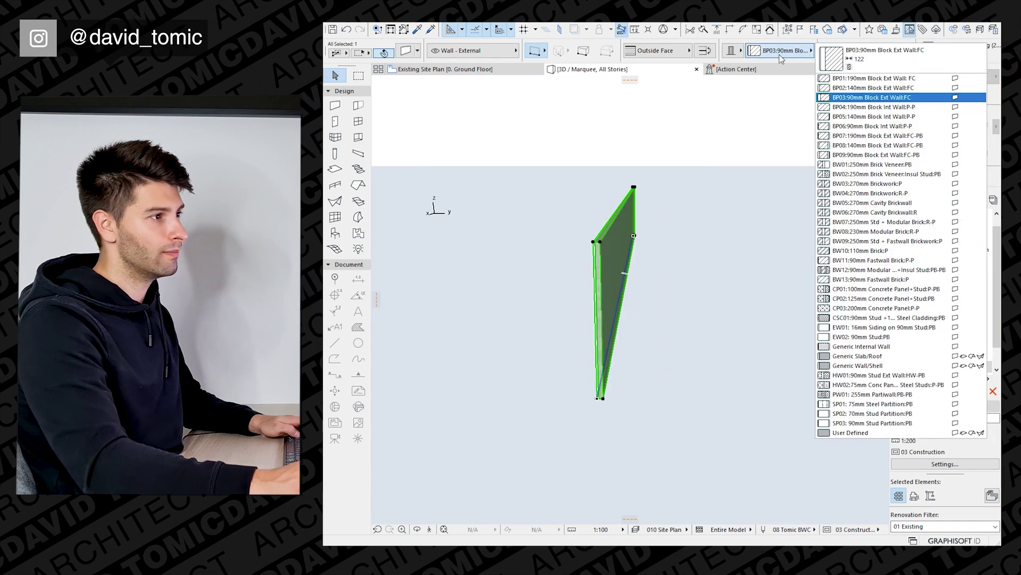
pyautogui.click(858, 270)
pyautogui.keyDown('shift'); pyautogui.moveTo(657, 352); pyautogui.dragTo(658, 353, button='middle'); pyautogui.keyUp('shift')
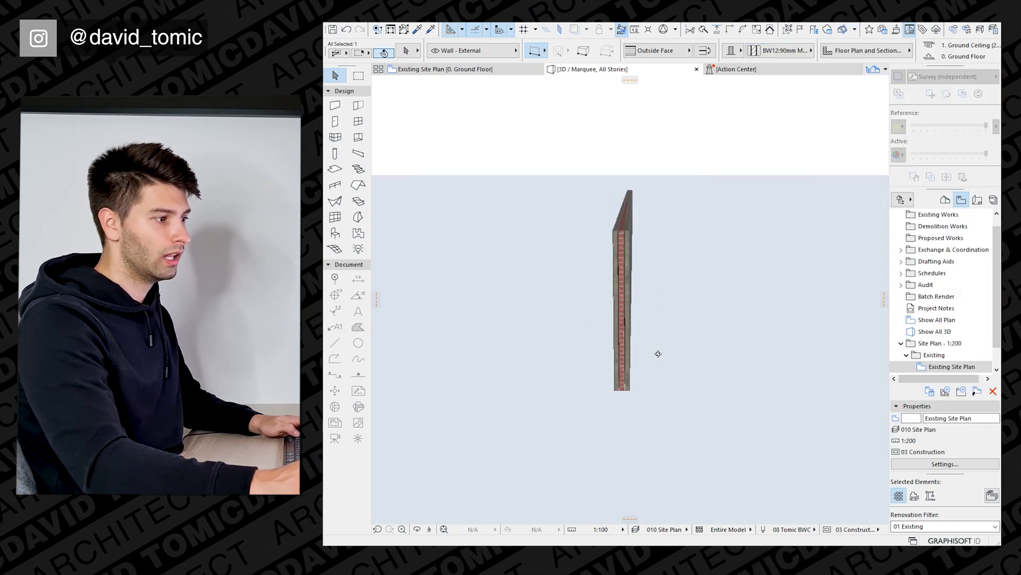
# - Try the BW01:250mm Brick Veneer:PB composite on the wall, deselect it and view its layers from the end
pyautogui.click(782, 51)
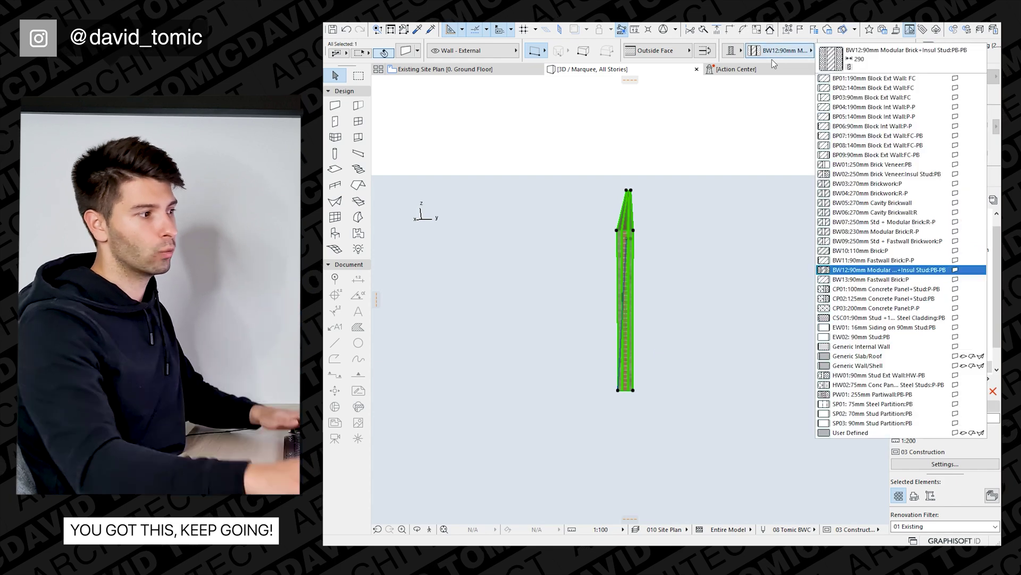
pyautogui.click(870, 166)
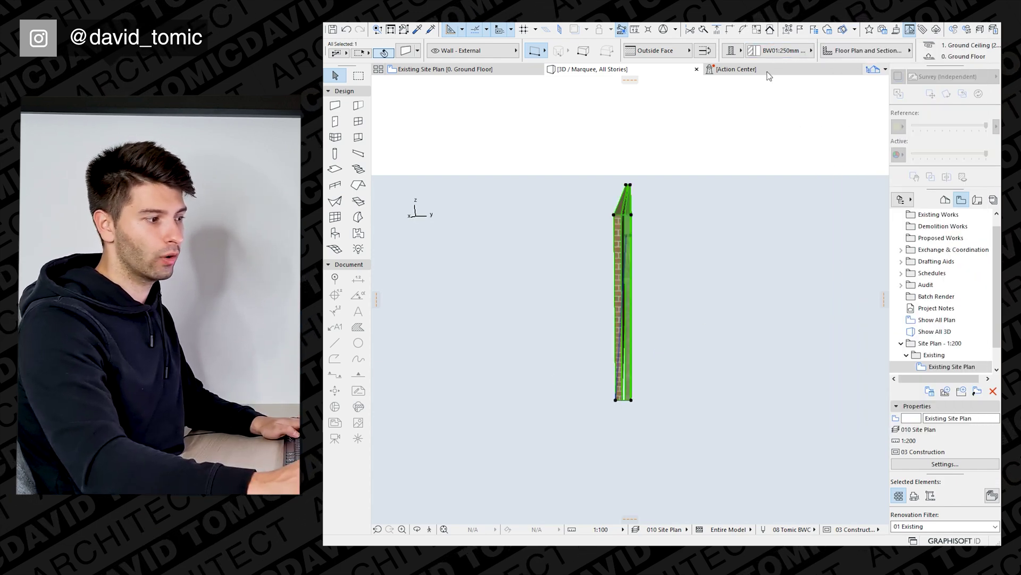
pyautogui.press('Escape')
pyautogui.moveTo(643, 337)
pyautogui.keyDown('shift'); pyautogui.mouseDown(button='middle')
pyautogui.moveTo(671, 353)
pyautogui.moveTo(626, 343)
pyautogui.mouseUp(button='middle'); pyautogui.keyUp('shift')
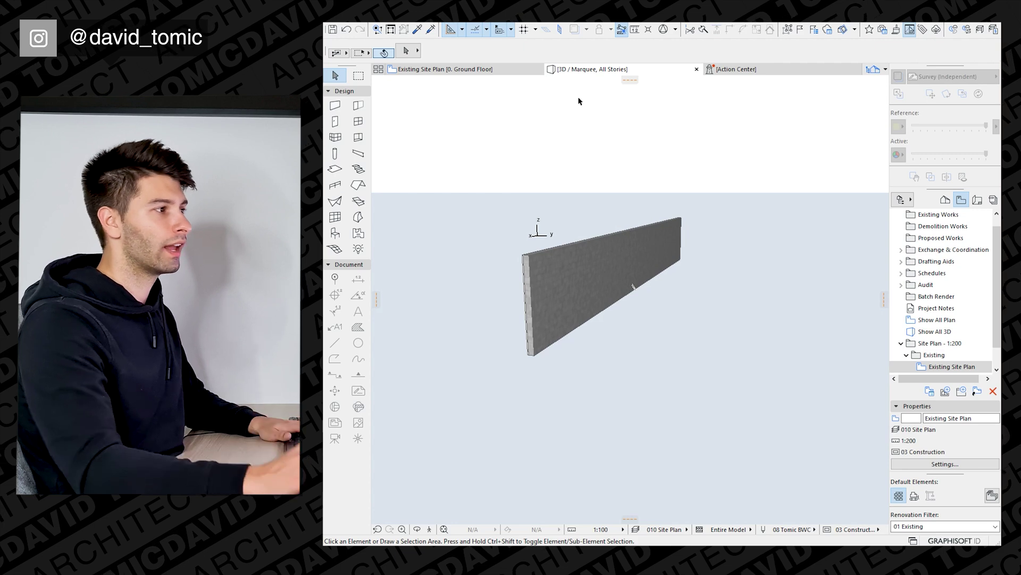
# - Display the Attributes toolbar and view the end of the wall in 3D
pyautogui.click(528, 23)
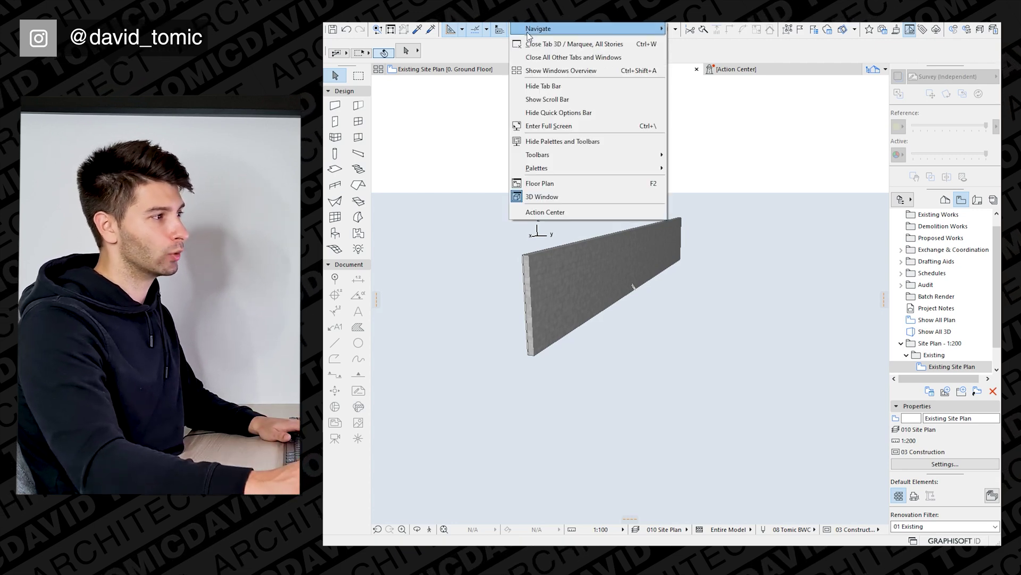
pyautogui.moveTo(542, 158)
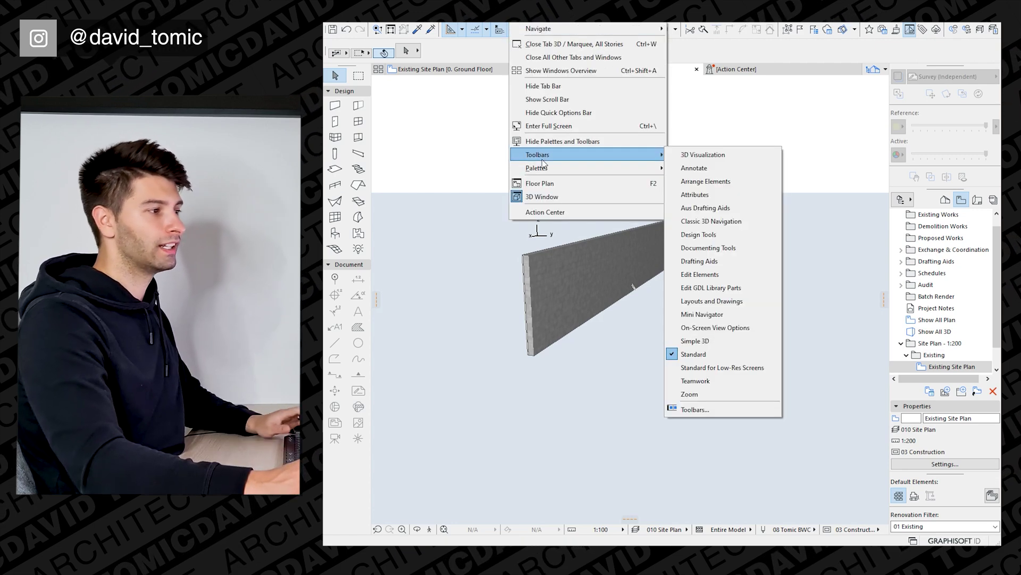
pyautogui.click(718, 196)
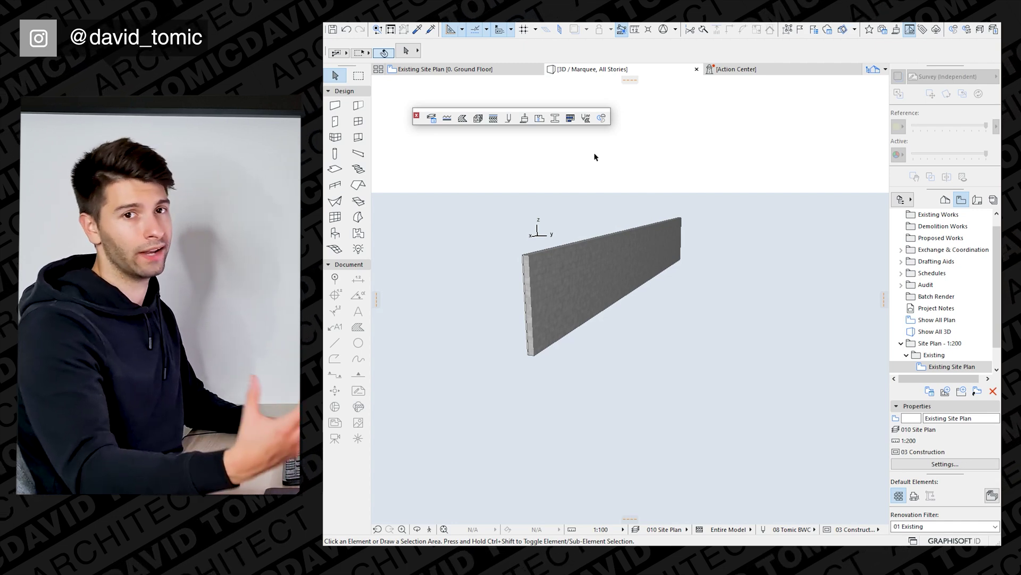
pyautogui.keyDown('shift'); pyautogui.moveTo(573, 287); pyautogui.dragTo(601, 273, button='middle'); pyautogui.keyUp('shift')
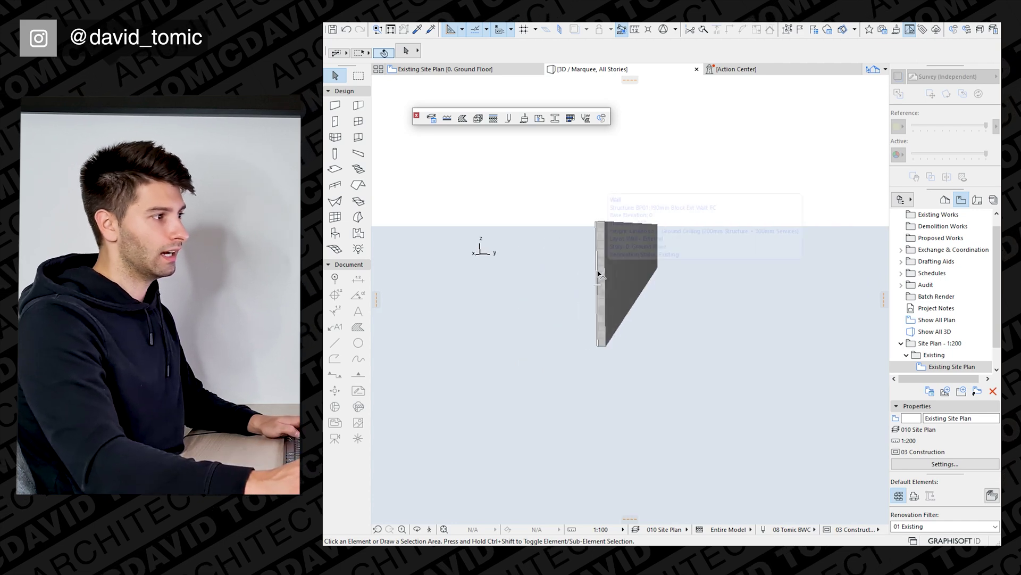
pyautogui.click(598, 274)
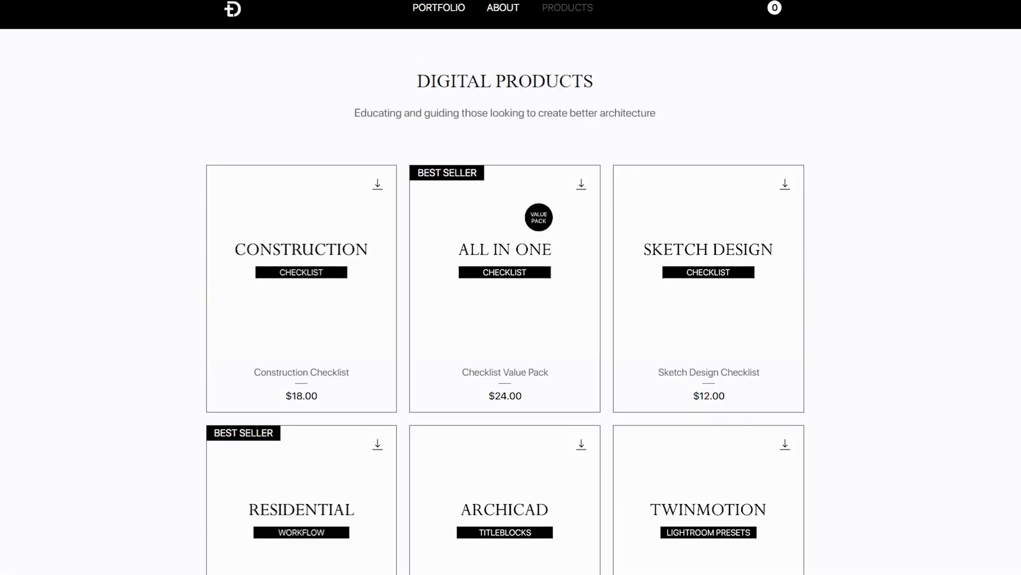
# - Switch to the digital products website, open the Construction Checklist product and read through its preview image and description
pyautogui.scroll(-3, 365, 244)
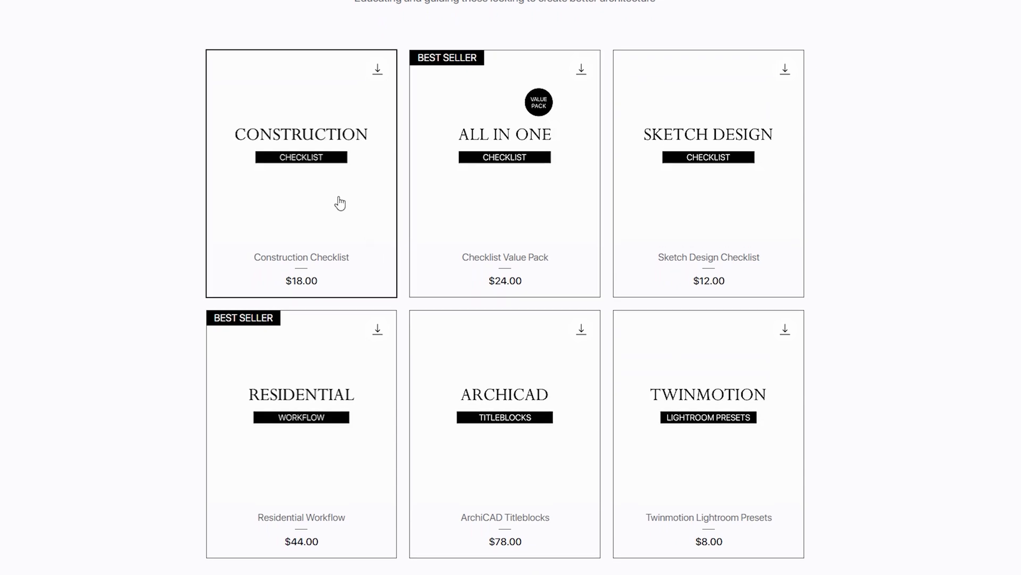
pyautogui.click(339, 203)
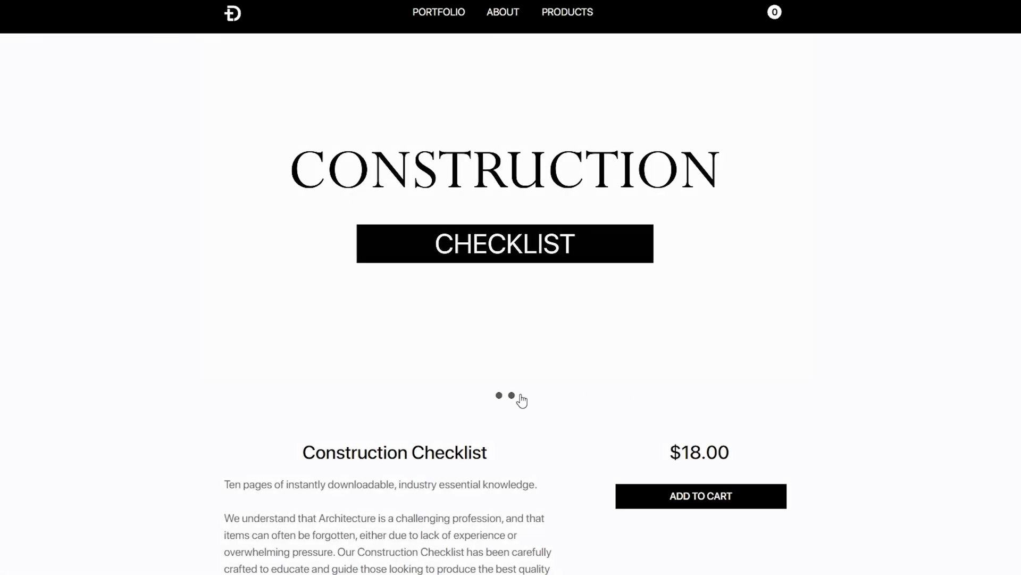
pyautogui.click(519, 396)
pyautogui.scroll(-5, 511, 288)
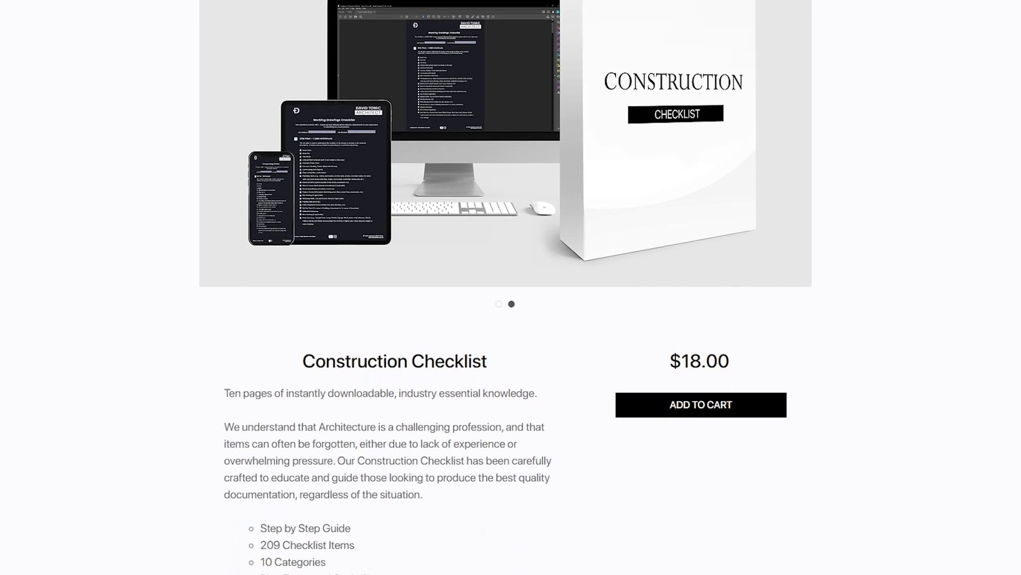
pyautogui.scroll(-3, 511, 287)
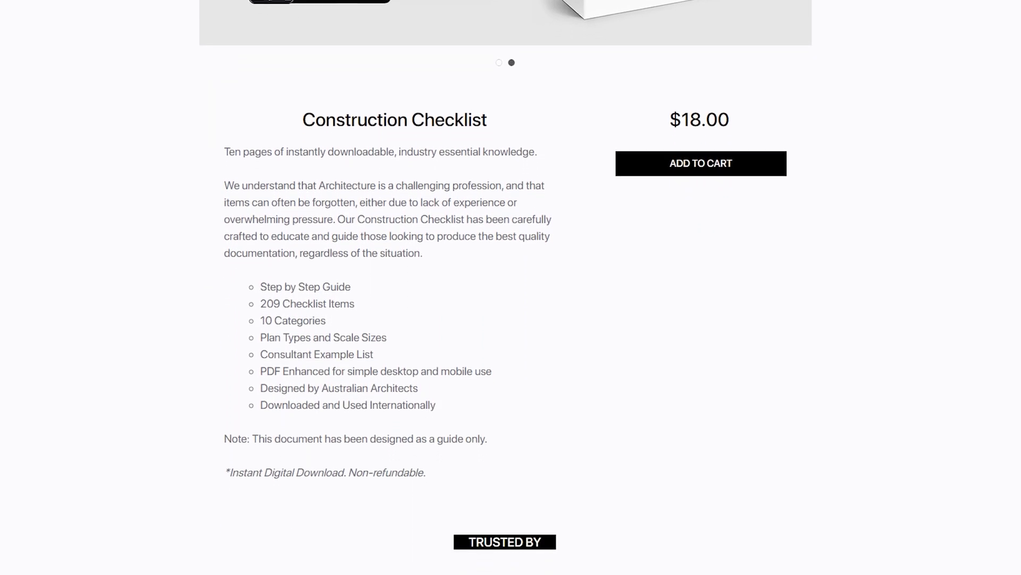
pyautogui.scroll(-1, 511, 287)
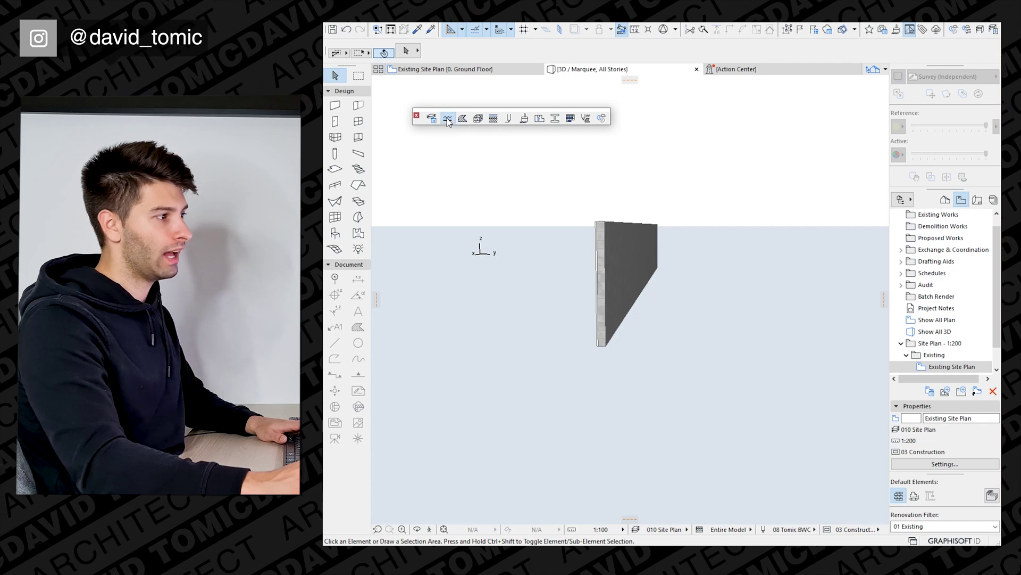
# - Switch back to Archicad, browse the available line types in the Lines attributes, and leave without making changes
pyautogui.moveTo(762, 99); pyautogui.dragTo(723, 128)
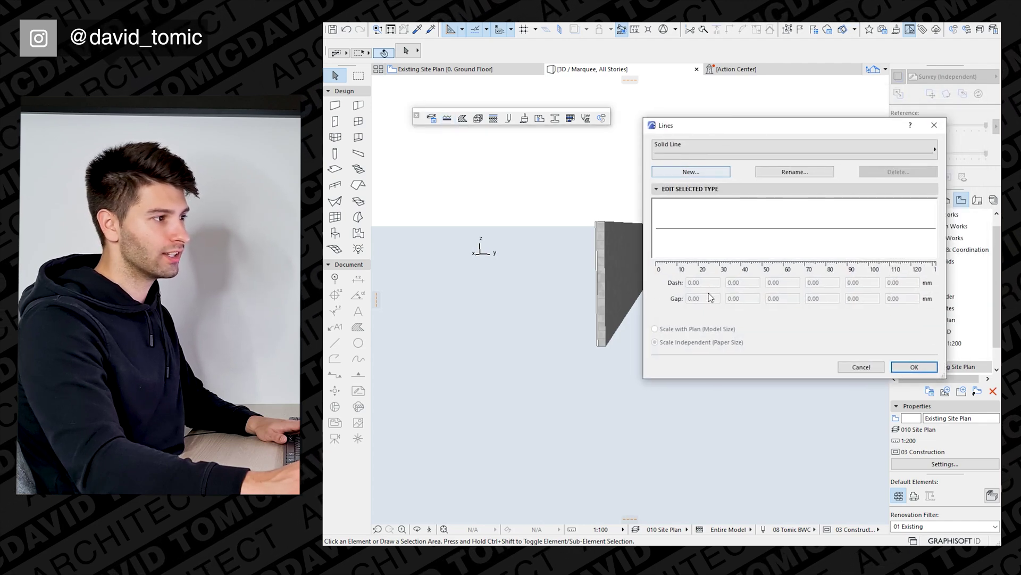
pyautogui.click(821, 149)
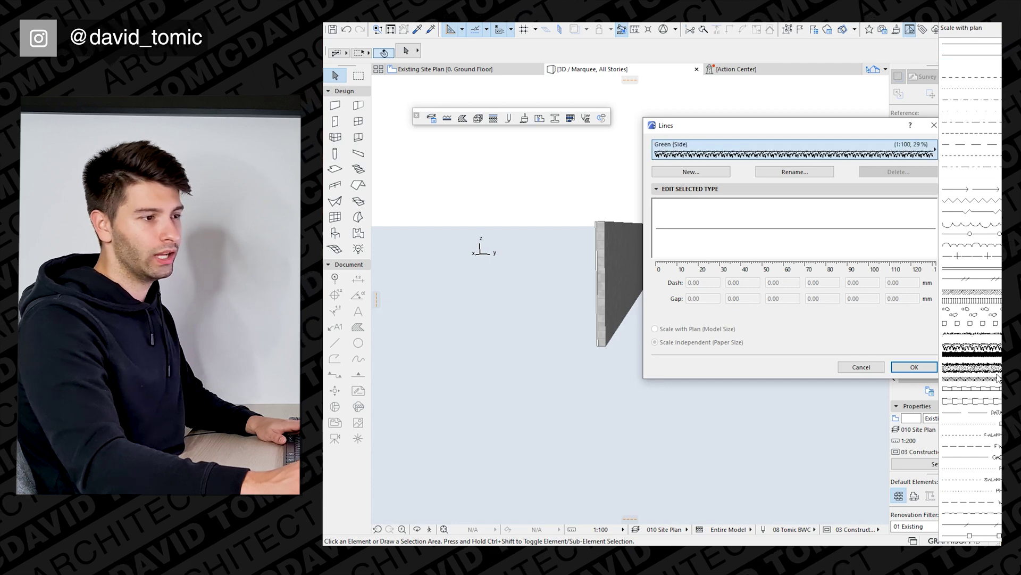
pyautogui.scroll(-2, 991, 478)
pyautogui.scroll(3, 990, 479)
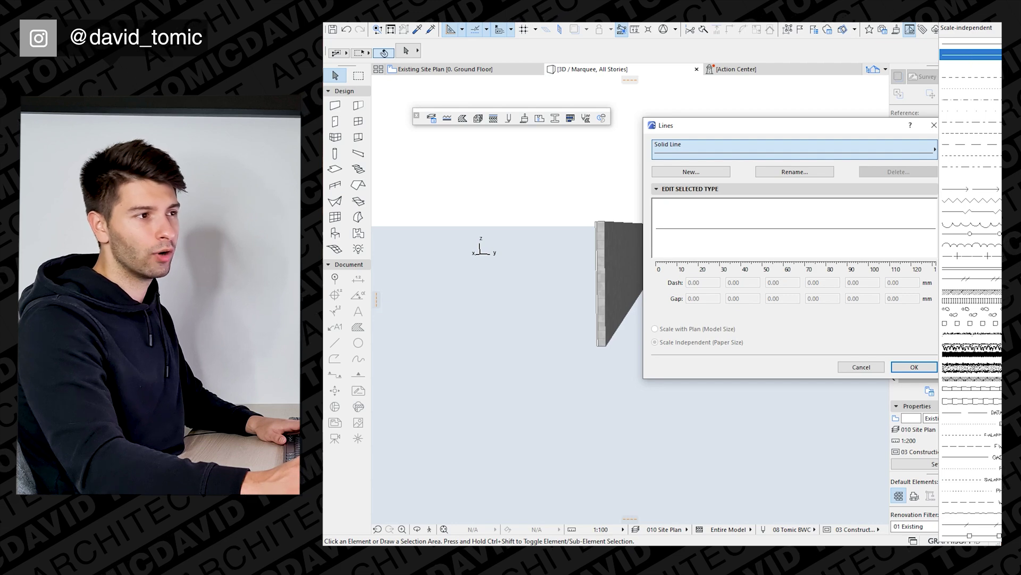
pyautogui.click(955, 59)
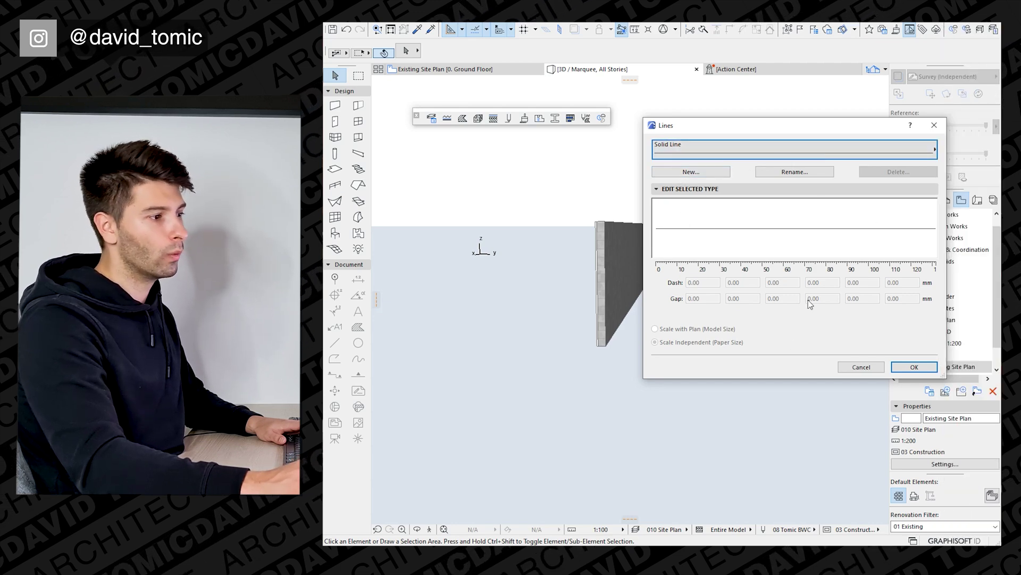
pyautogui.click(863, 368)
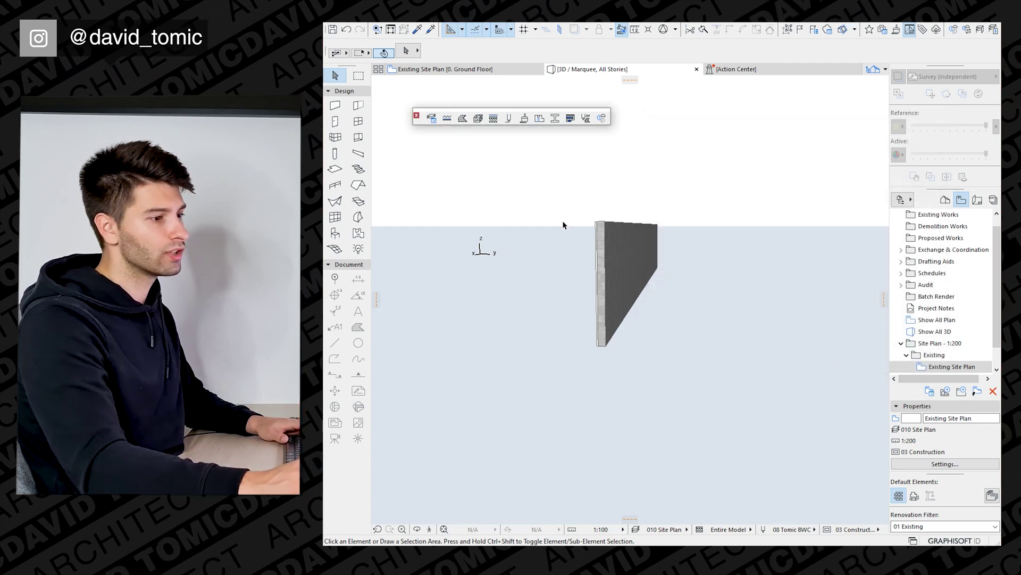
# - Open the Fills attributes, browse the solid, vectorial and symbol fills, and select the Masonry Block fill
pyautogui.click(462, 122)
pyautogui.moveTo(762, 24); pyautogui.dragTo(670, 56)
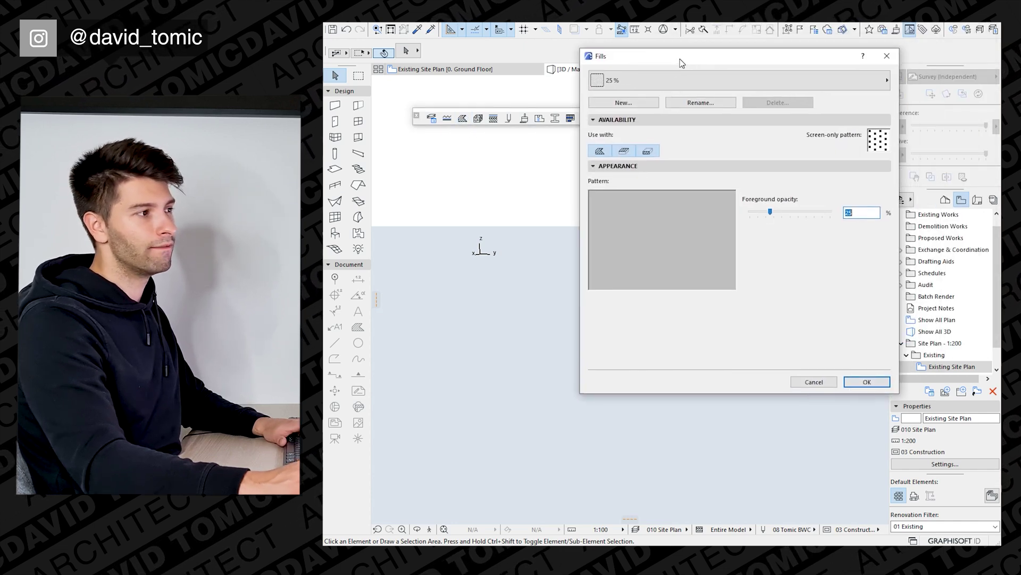
pyautogui.click(669, 86)
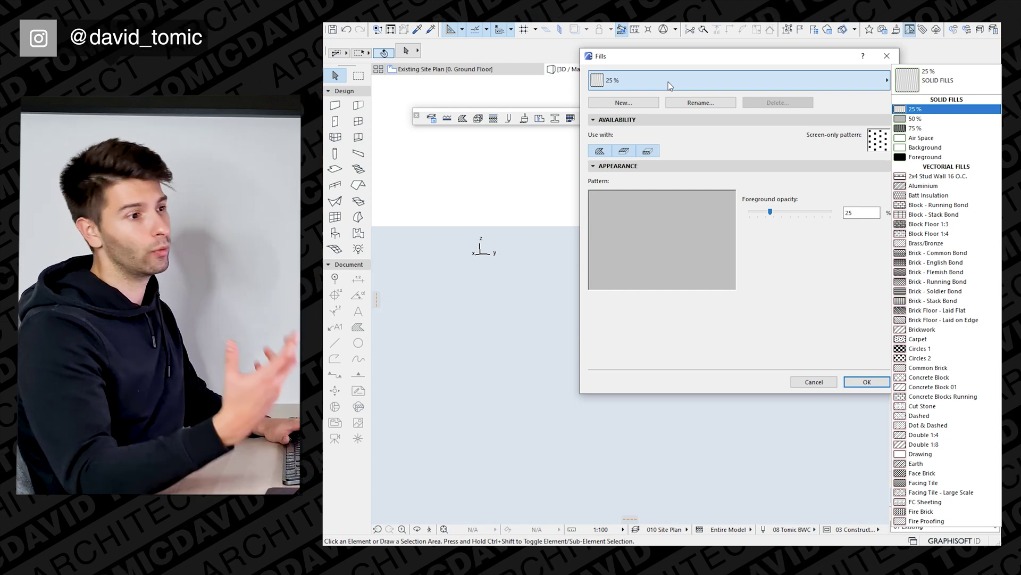
pyautogui.moveTo(765, 65); pyautogui.dragTo(530, 89)
pyautogui.click(532, 105)
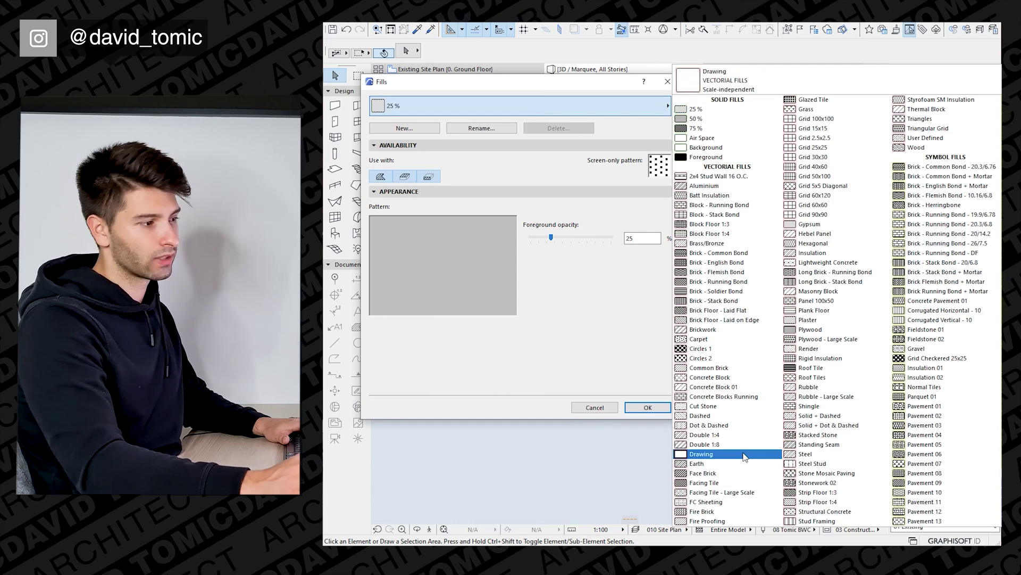
pyautogui.click(722, 473)
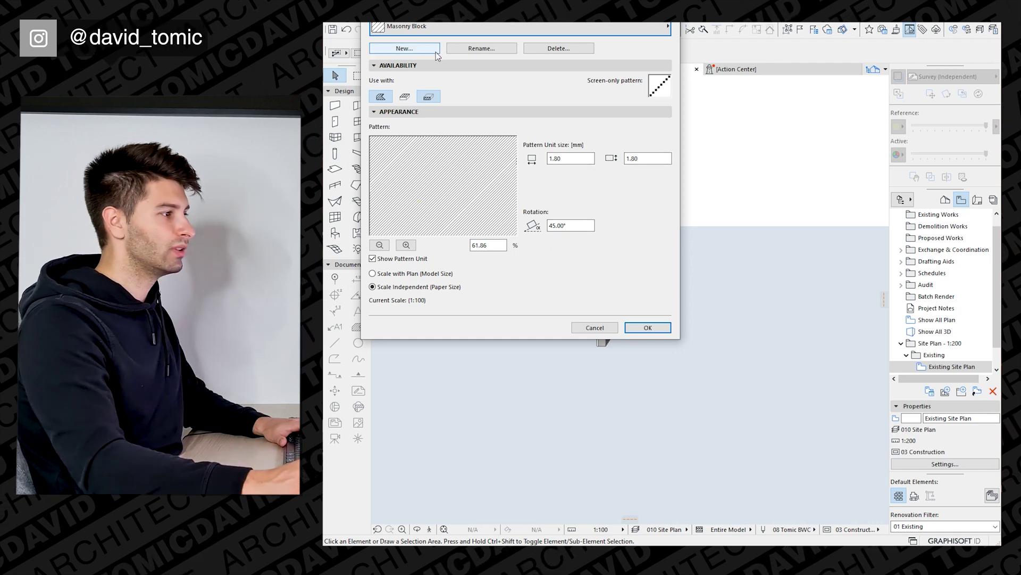
# - Duplicate the Masonry Block fill as a new fill named Custom Brick
pyautogui.click(409, 49)
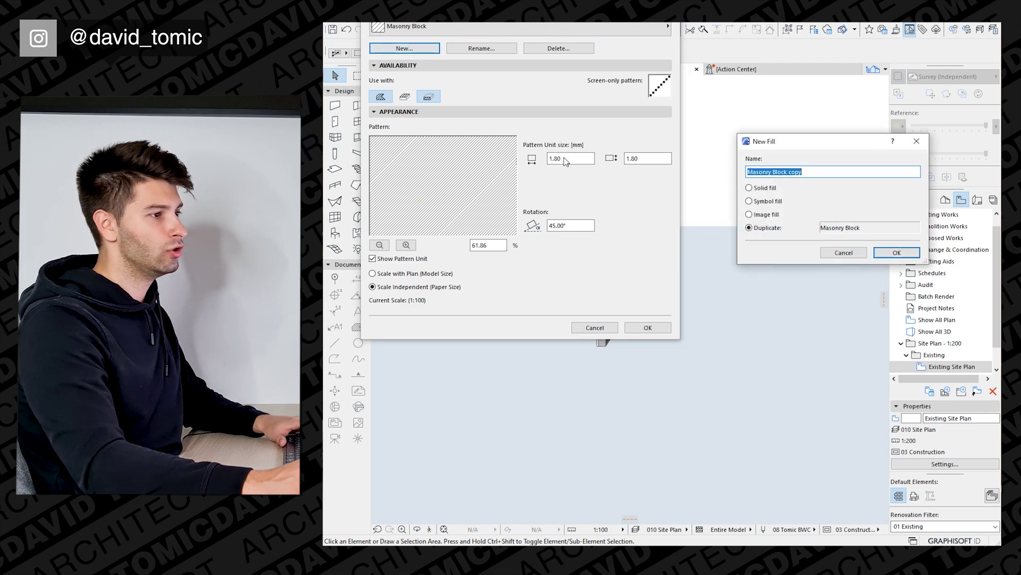
pyautogui.write('Custom Brick')
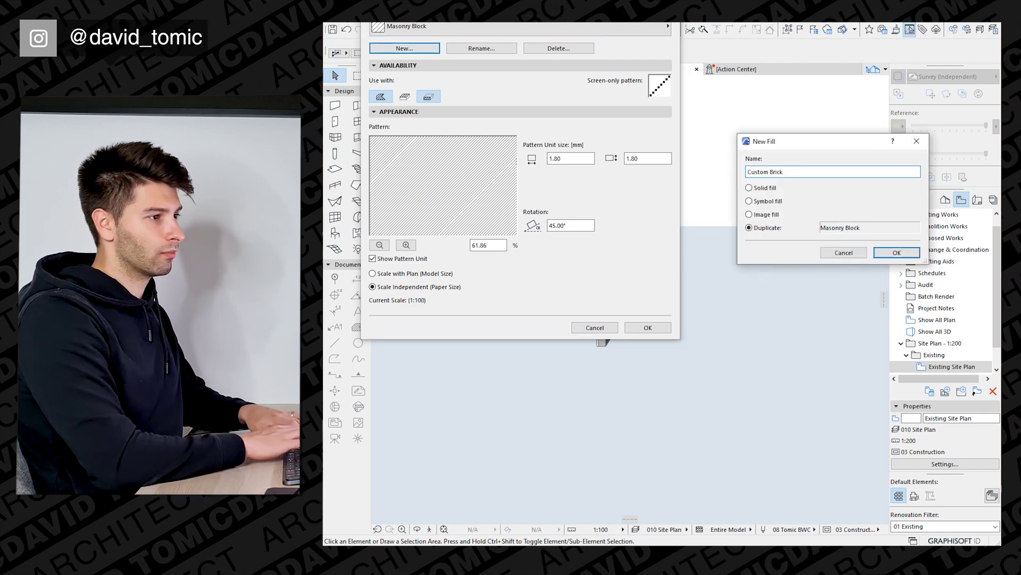
pyautogui.press('Return')
# - Redraw the Custom Brick fill's screen-only pattern as a horizontal line and set its pattern rotation to 0°
pyautogui.click(660, 88)
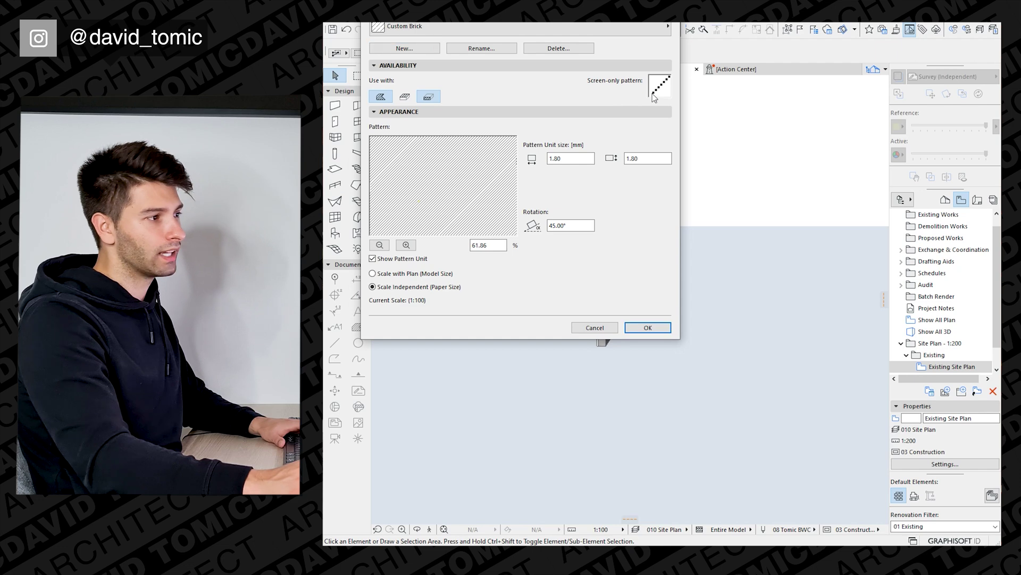
pyautogui.click(664, 86)
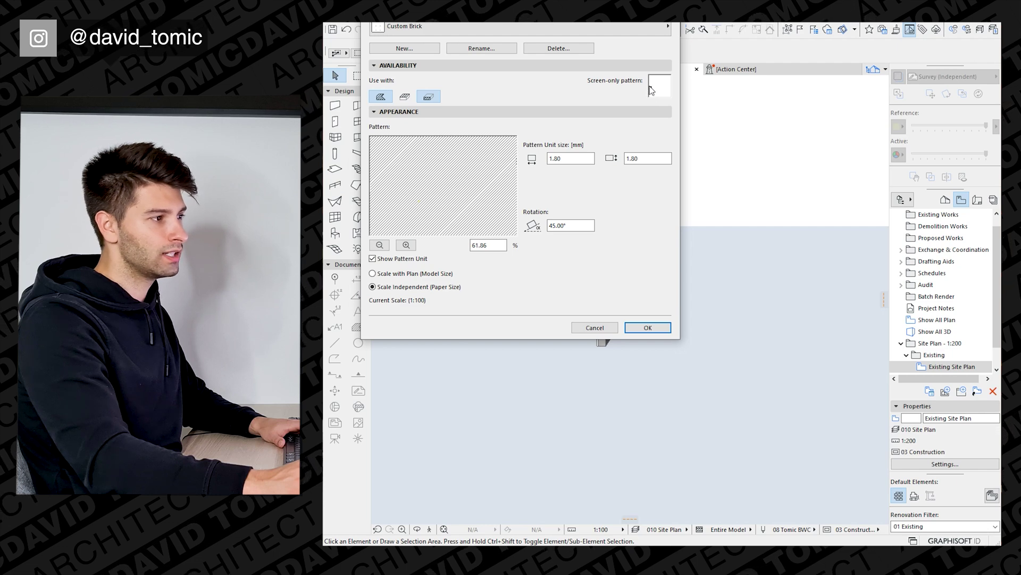
pyautogui.doubleClick(571, 225)
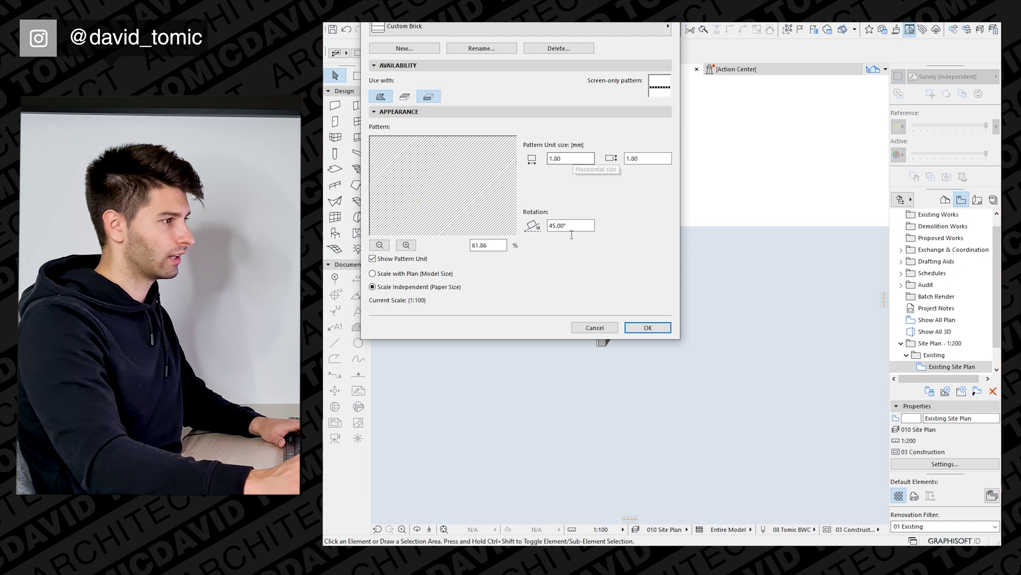
pyautogui.write('0')
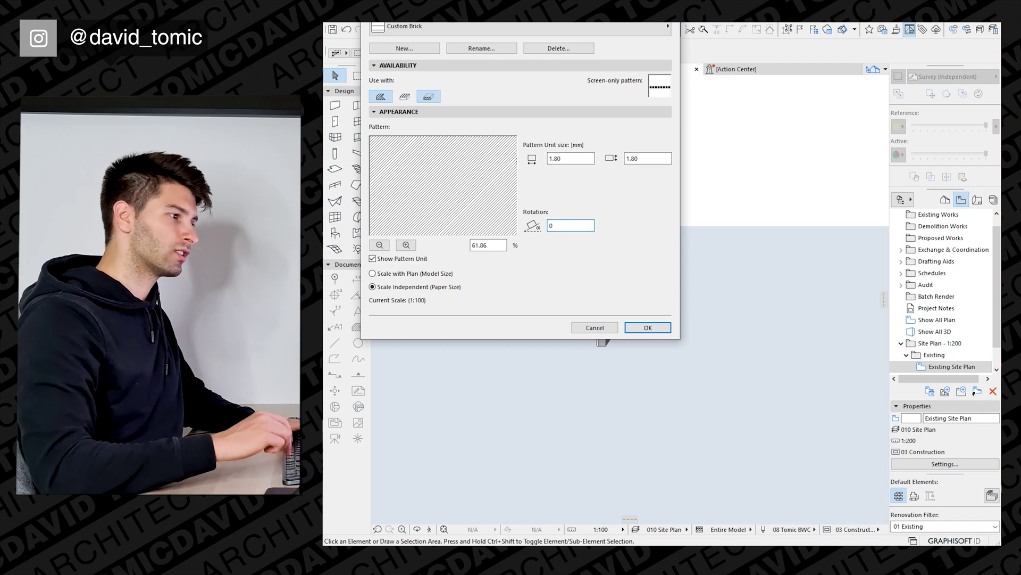
pyautogui.press('Tab')
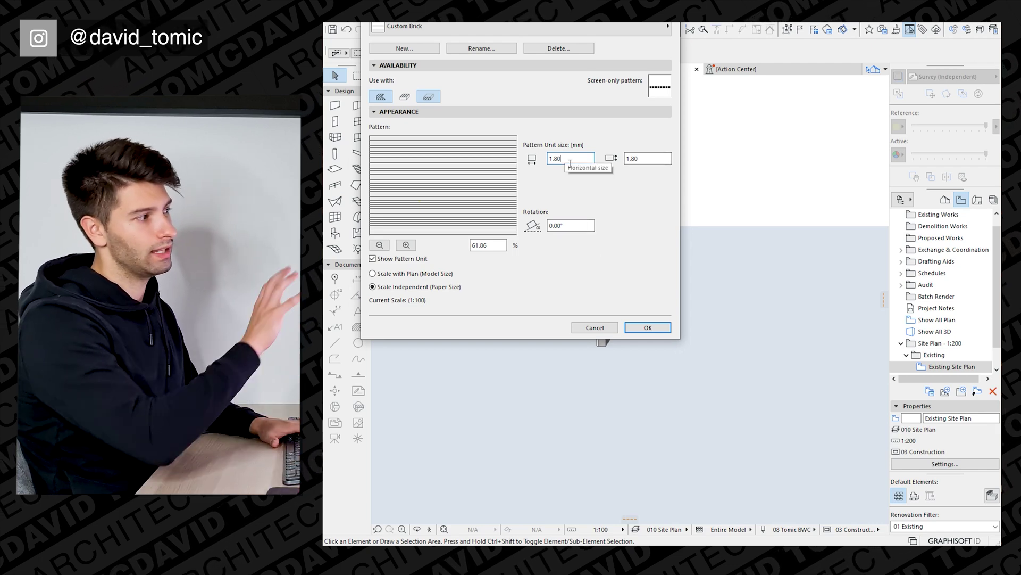
# - Select the Grid 60x60 fill to view its pattern and unit size
pyautogui.click(507, 30)
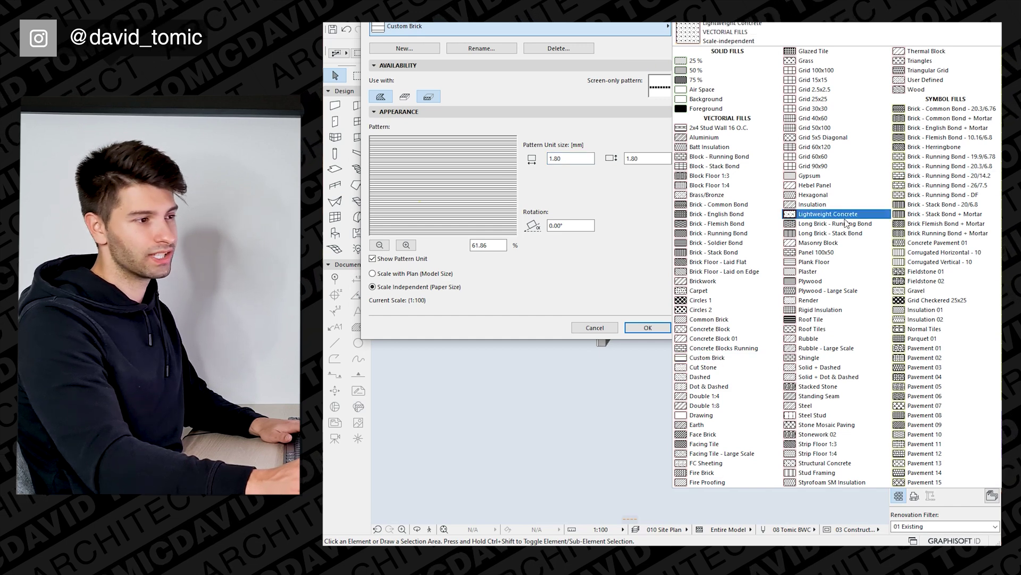
pyautogui.click(814, 157)
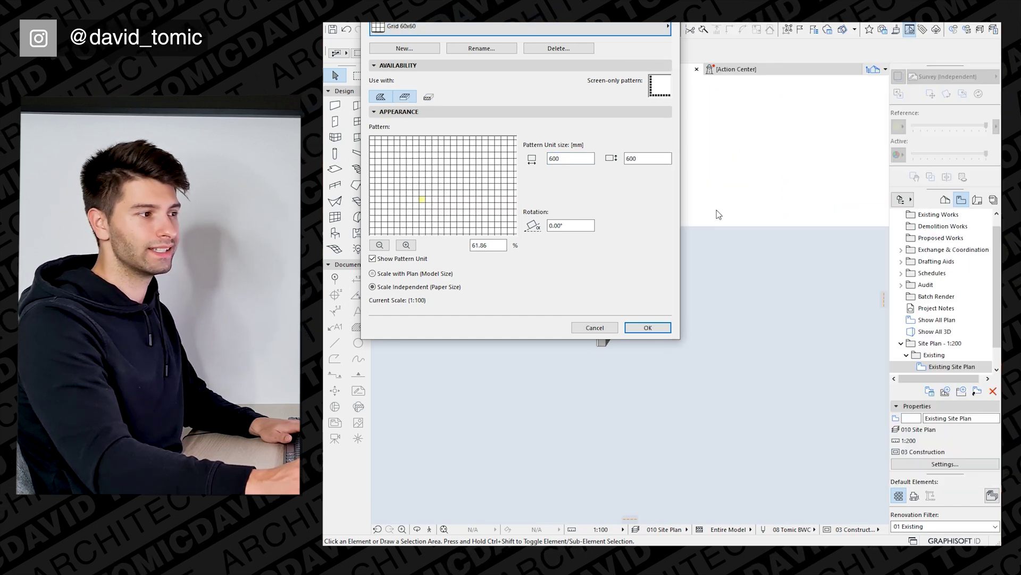
# - Try the Scale with Plan (Model Size) option on the Grid 60x60 fill, and discard the fill changes
pyautogui.click(372, 273)
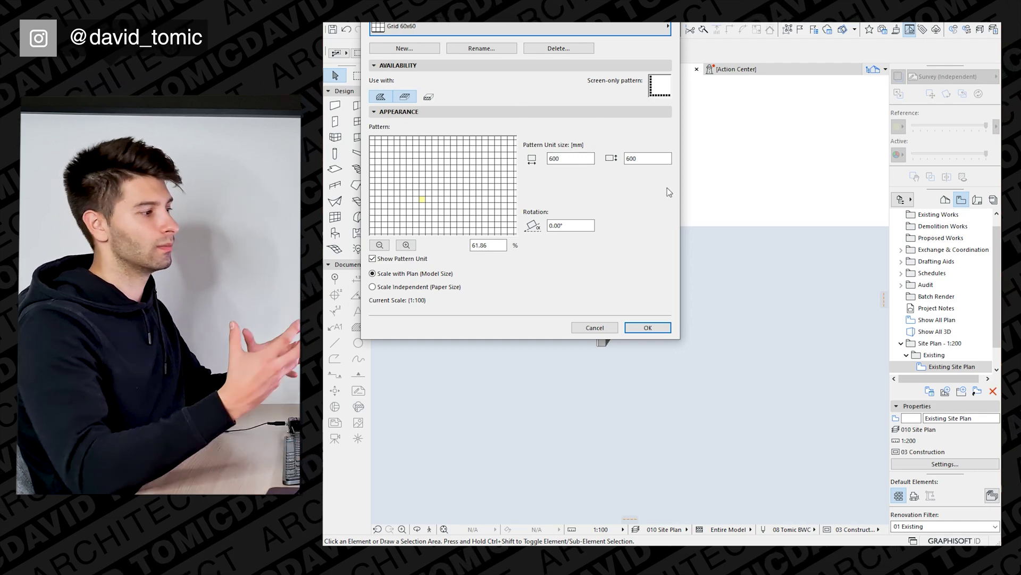
pyautogui.click(594, 327)
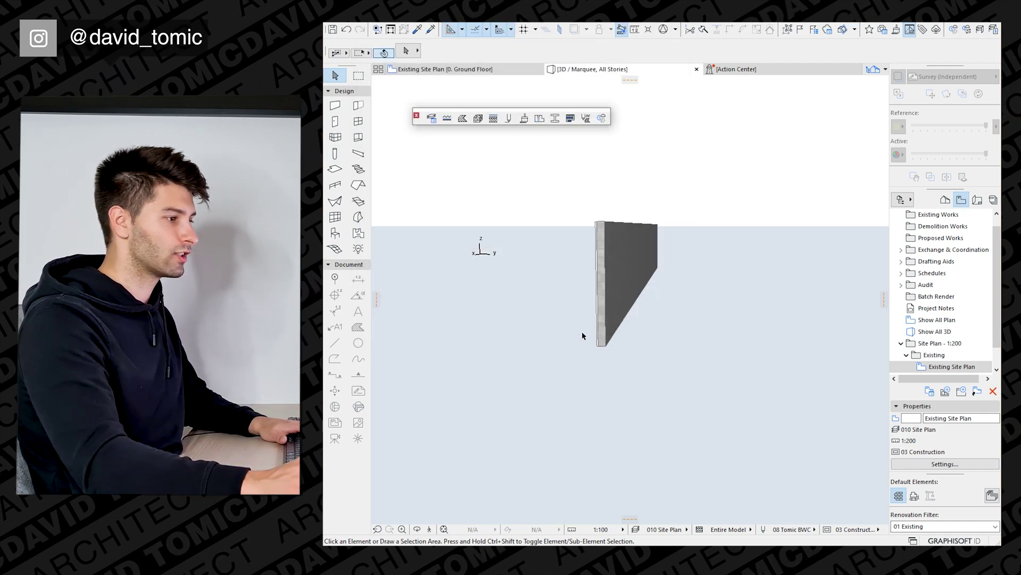
# - Open the Building Materials attributes and browse the list, viewing the settings of Insulation - Mineral Soft and Masonry Block - Filler
pyautogui.click(479, 119)
pyautogui.moveTo(745, 63); pyautogui.dragTo(566, 68)
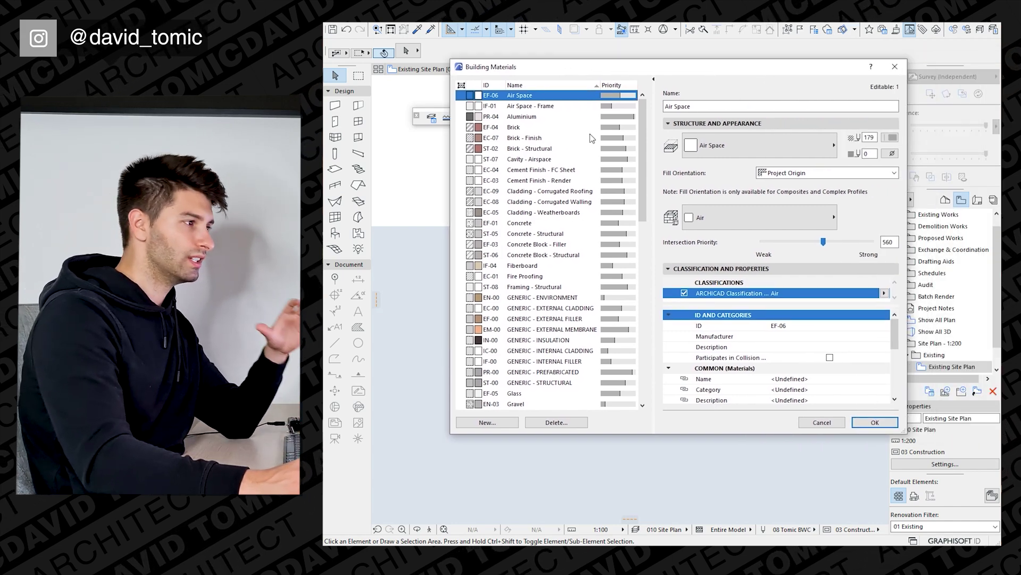
pyautogui.scroll(-1, 554, 284)
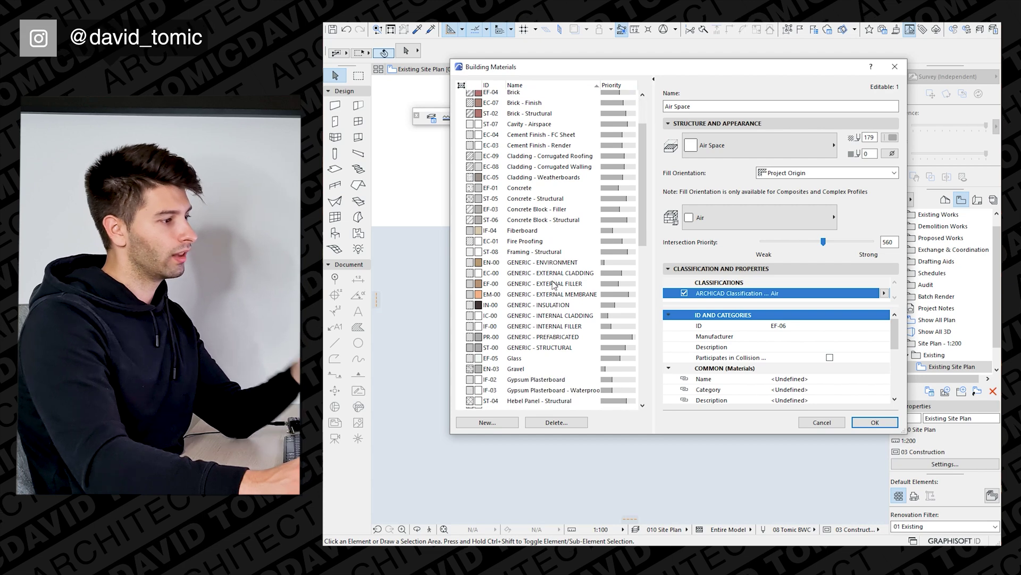
pyautogui.scroll(-5, 553, 285)
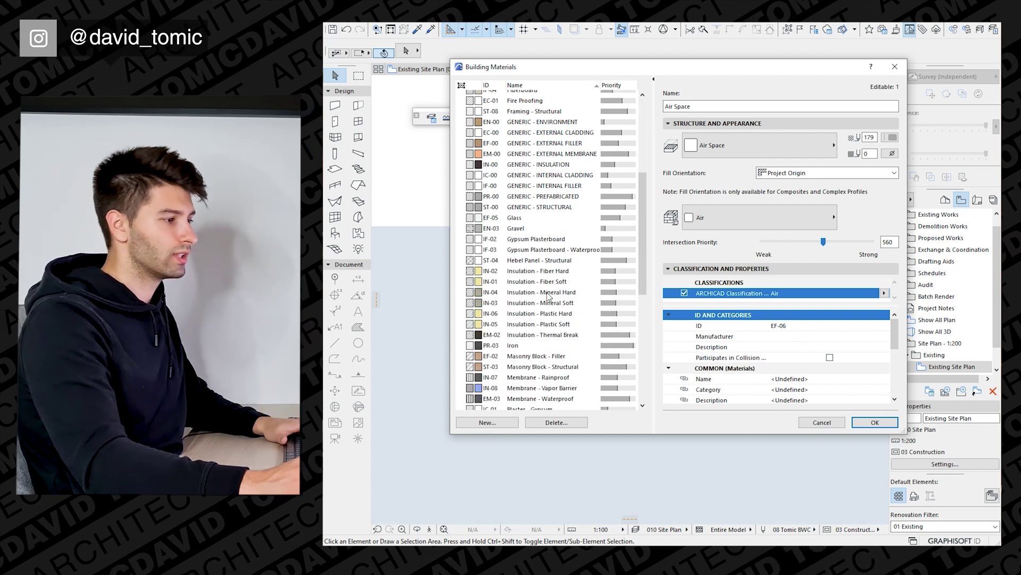
pyautogui.scroll(-1, 548, 296)
pyautogui.click(527, 223)
pyautogui.click(540, 286)
pyautogui.scroll(-1, 548, 339)
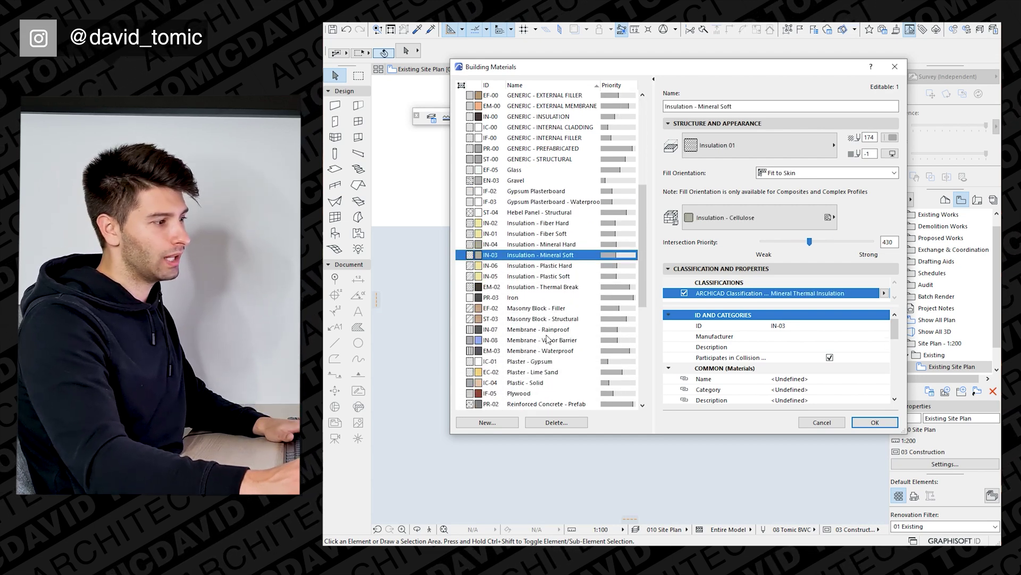
pyautogui.click(536, 308)
pyautogui.scroll(-4, 532, 330)
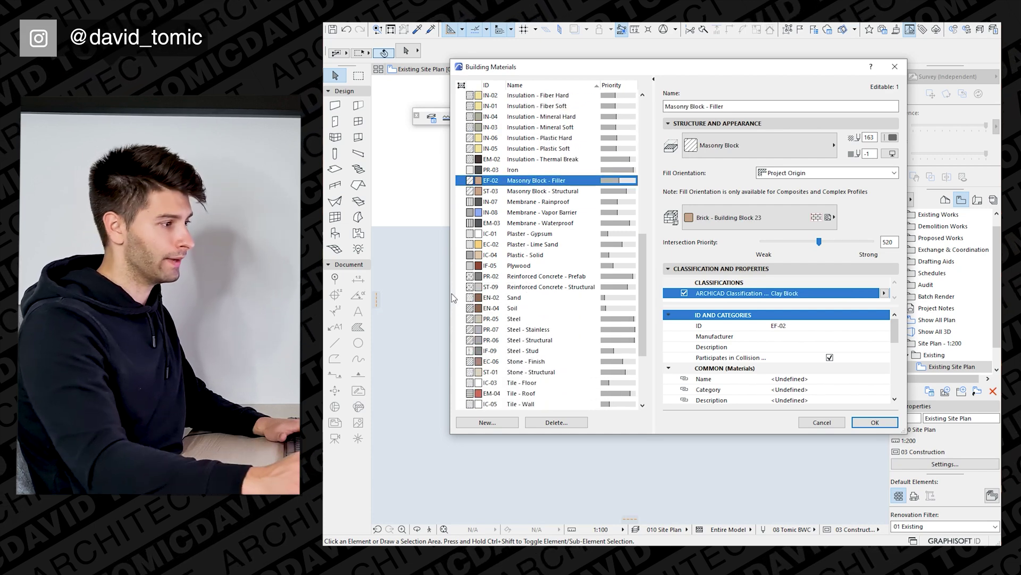
pyautogui.scroll(7, 479, 213)
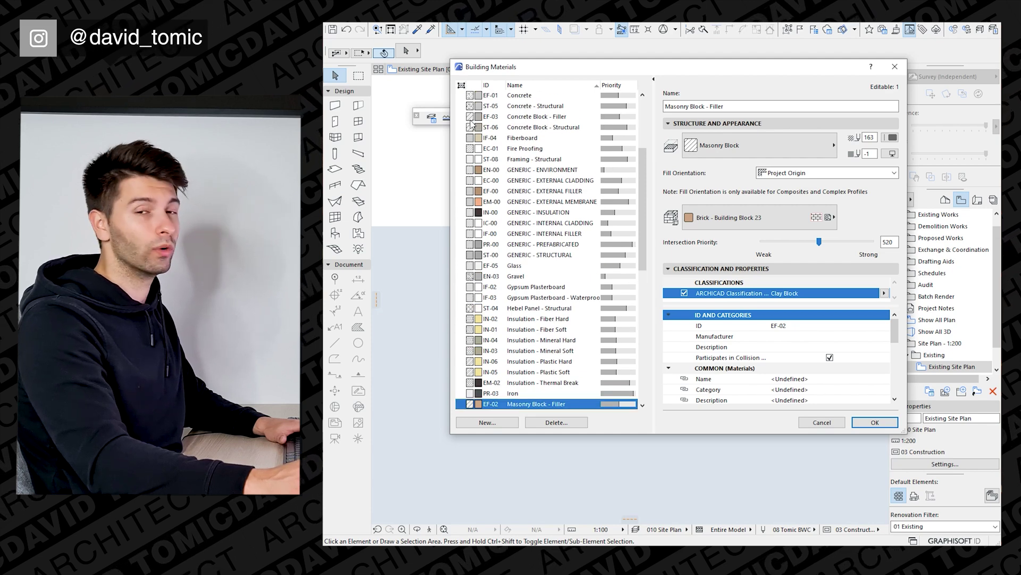
pyautogui.scroll(4, 471, 124)
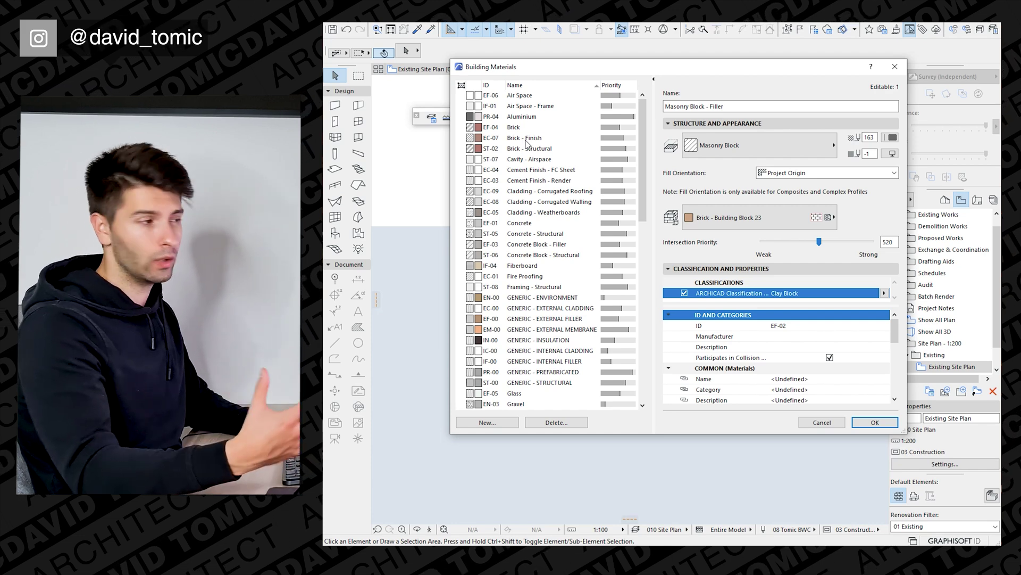
# - Compare the fill, surface and intersection priority of the Brick, Brick - Finish and Brick - Structural building materials
pyautogui.click(525, 129)
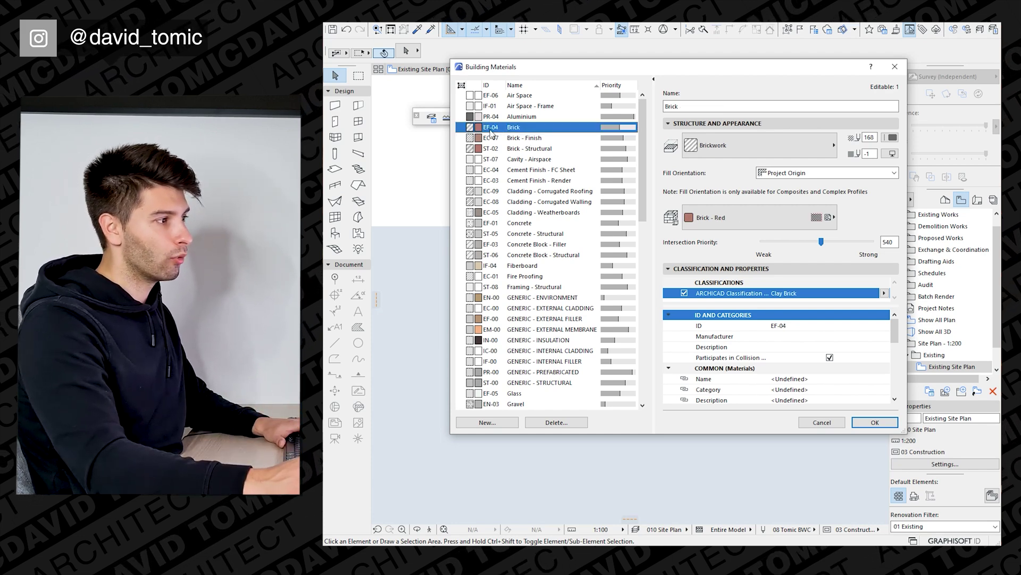
pyautogui.click(527, 140)
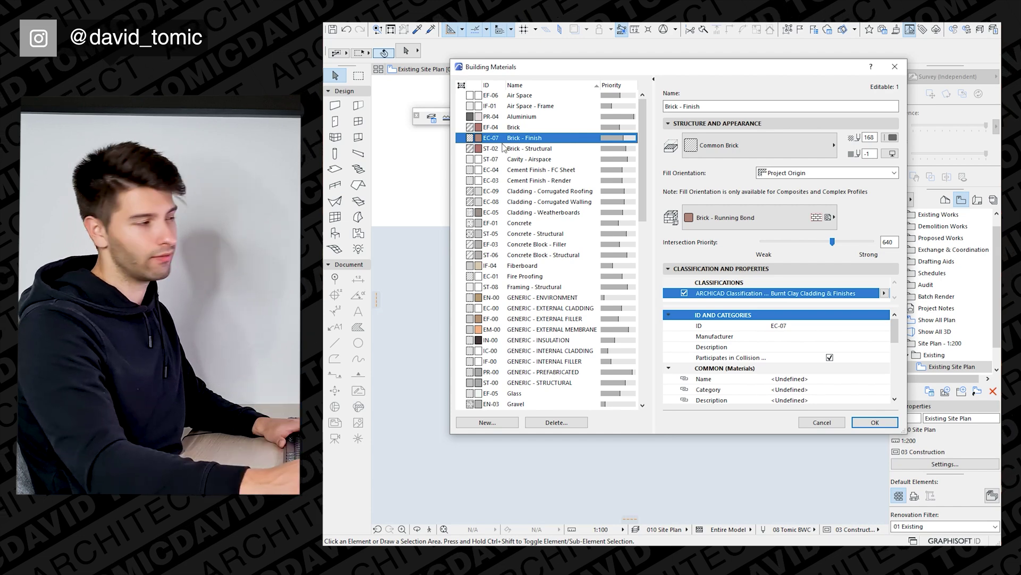
pyautogui.click(549, 151)
pyautogui.press('Up')
pyautogui.press('Up')
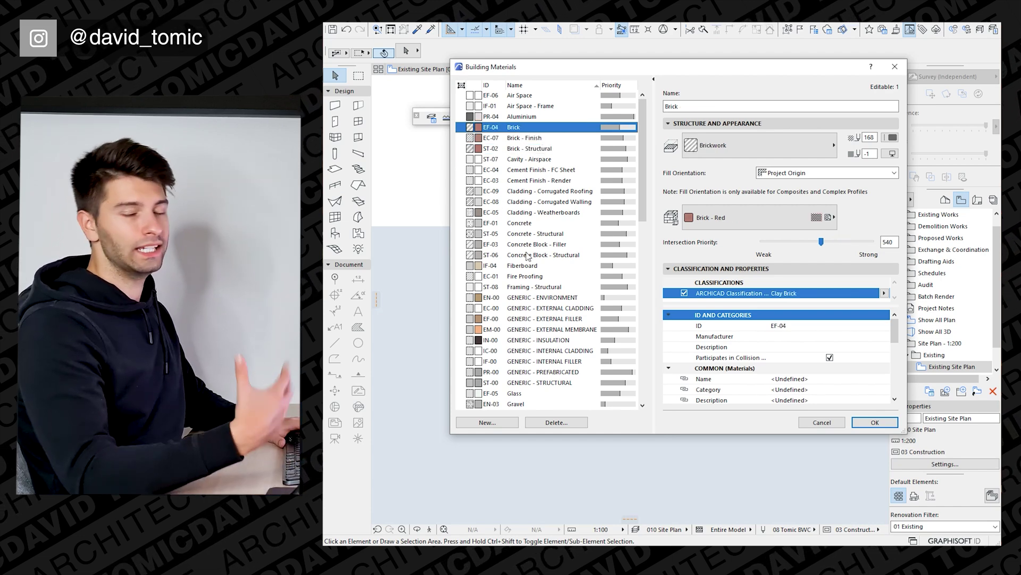
# - Set the surface of the Brick building material to Brick - Red Herringbone
pyautogui.scroll(-7, 527, 256)
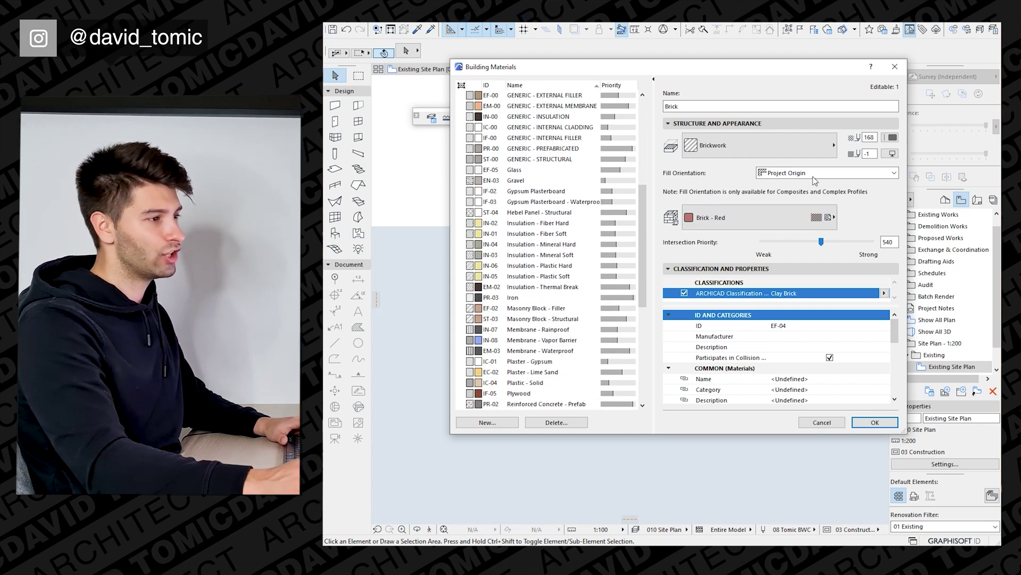
pyautogui.scroll(7, 603, 261)
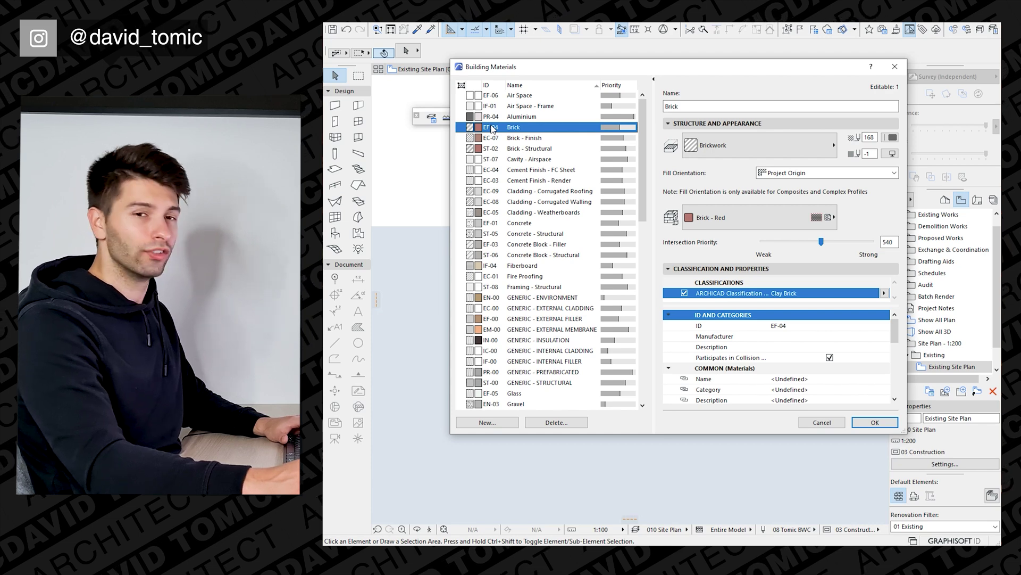
pyautogui.click(704, 222)
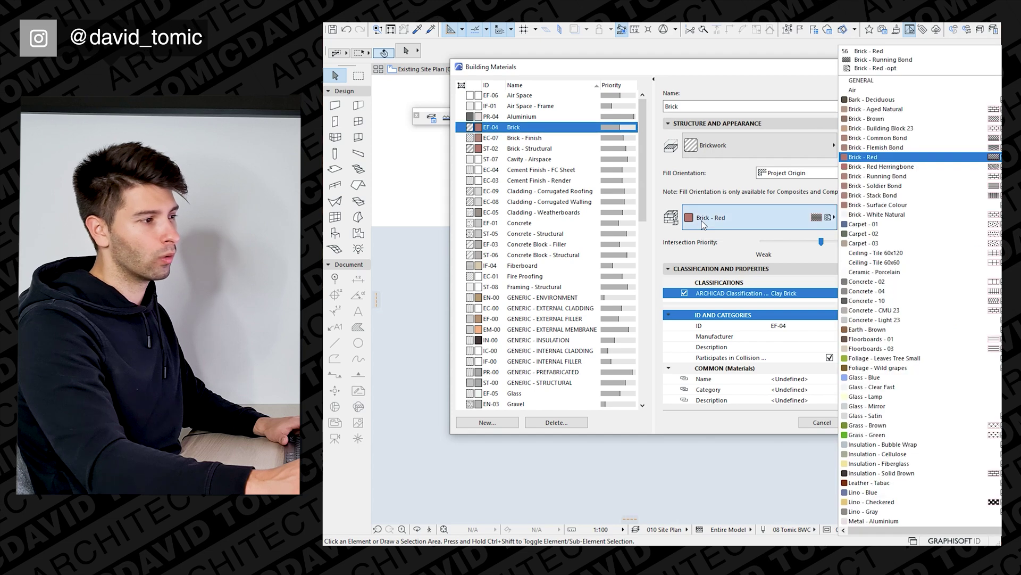
pyautogui.click(910, 168)
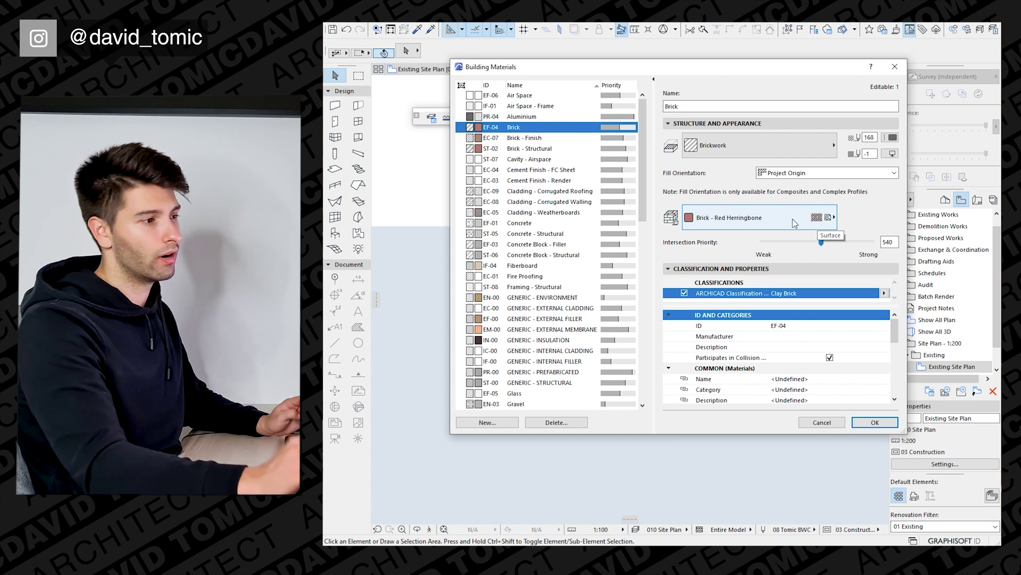
# - Go through the building materials below Brick one by one, examining each one's fill, surface and intersection priority
pyautogui.press('Down')
pyautogui.press('Down')
pyautogui.press('Down')
pyautogui.press('Down')
pyautogui.press('Down')
pyautogui.press('Down')
pyautogui.press('Down')
pyautogui.press('Down')
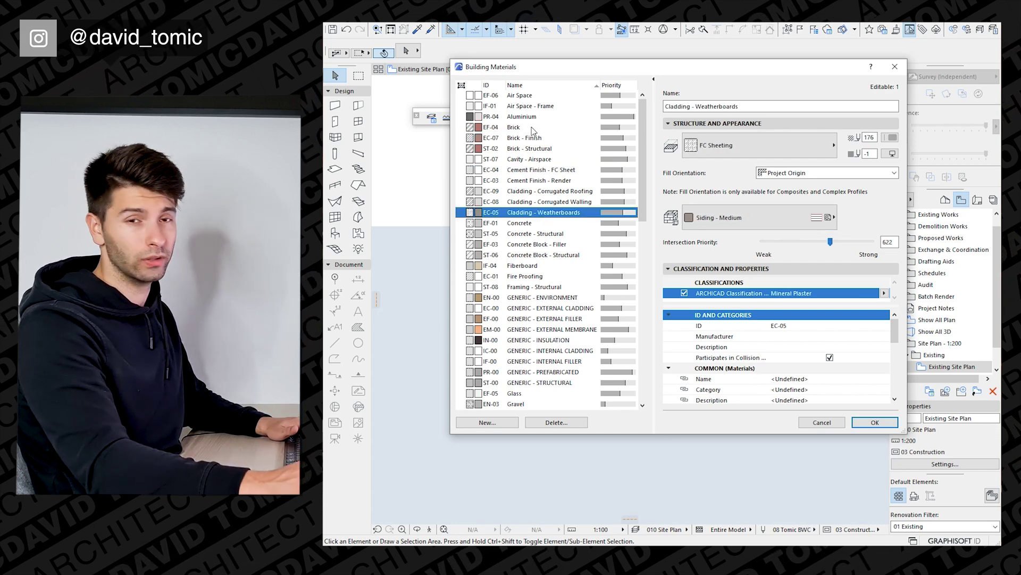
pyautogui.press('Down')
pyautogui.press('Down')
# - Check the intersection priorities of Brick and Concrete - Structural, and accept the building material changes
pyautogui.click(540, 133)
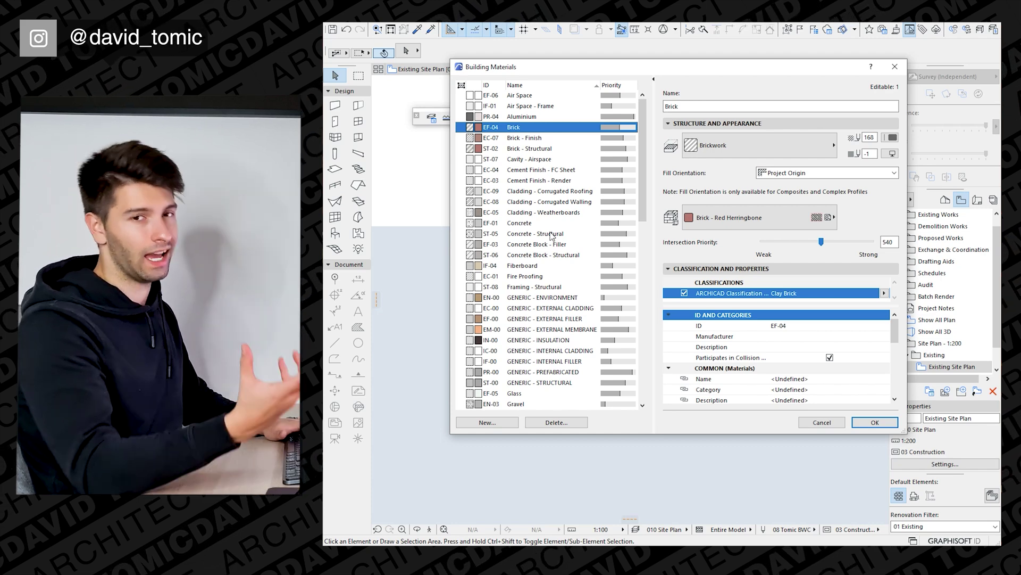
pyautogui.click(552, 236)
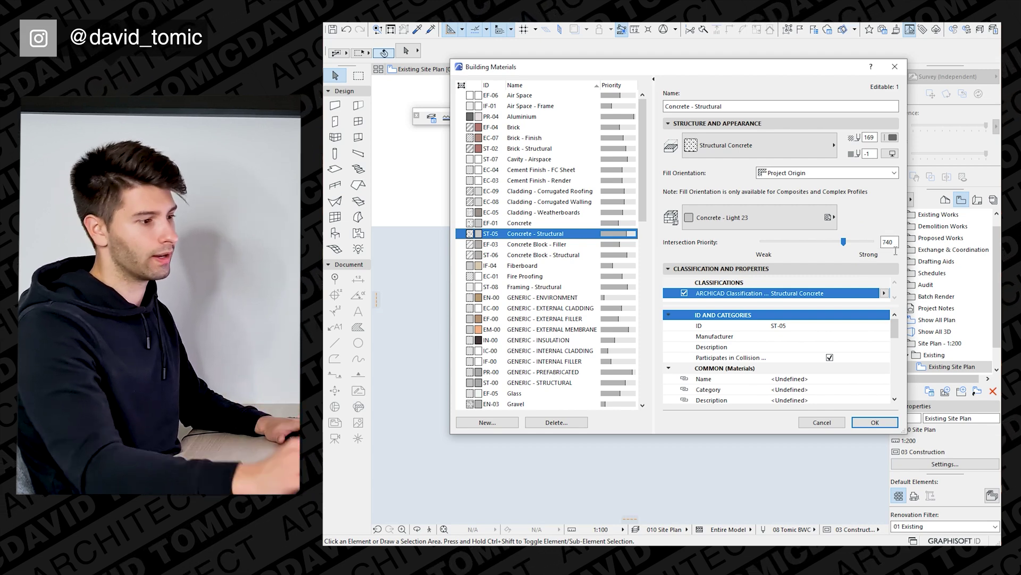
pyautogui.press('Return')
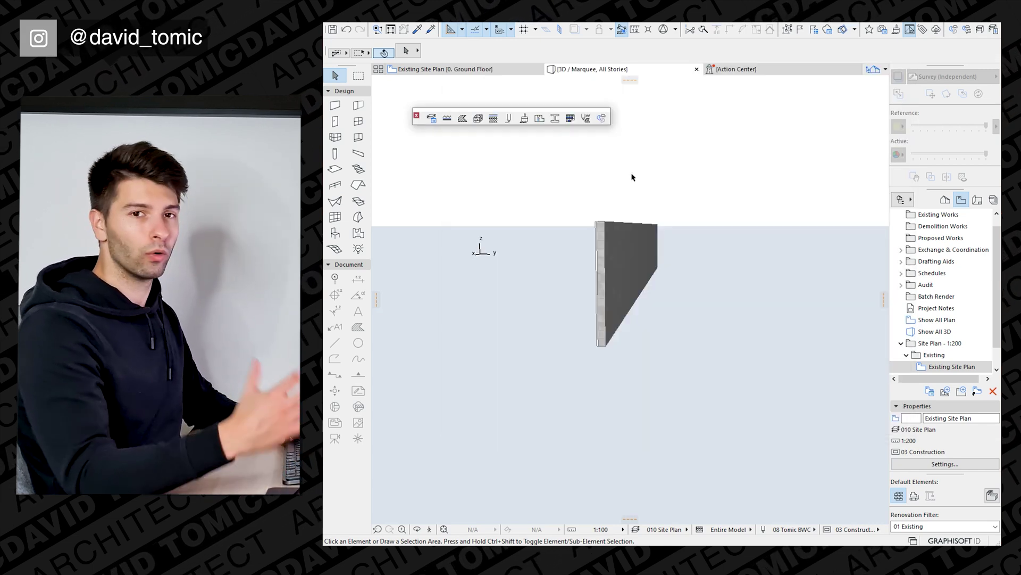
# - Duplicate the BP01:190mm Block Ext Wall: FC composite as a new composite named BP01:240mm Block Ext Wall: FC Both Side
pyautogui.click(493, 118)
pyautogui.moveTo(736, 104); pyautogui.dragTo(563, 172)
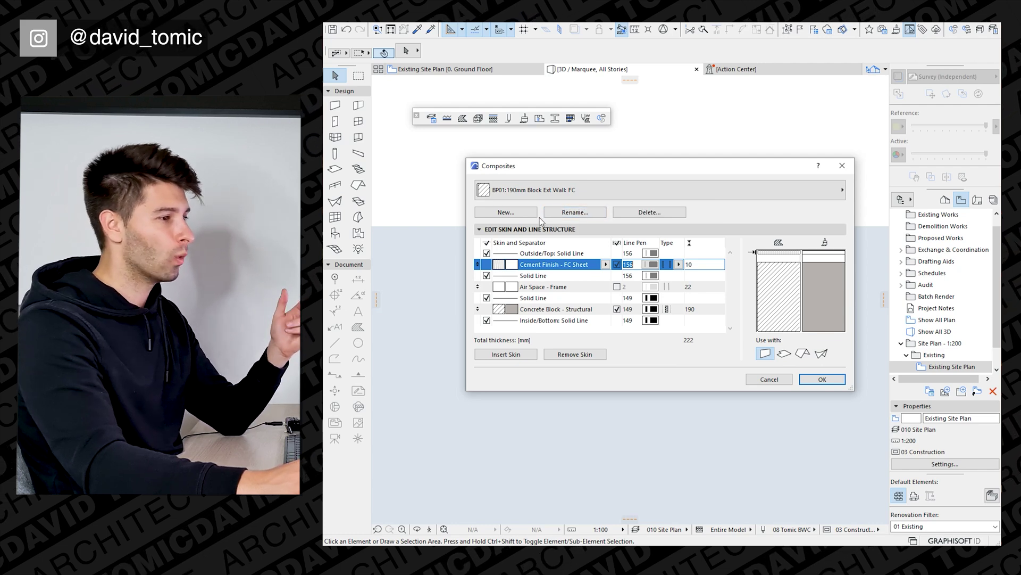
pyautogui.click(508, 212)
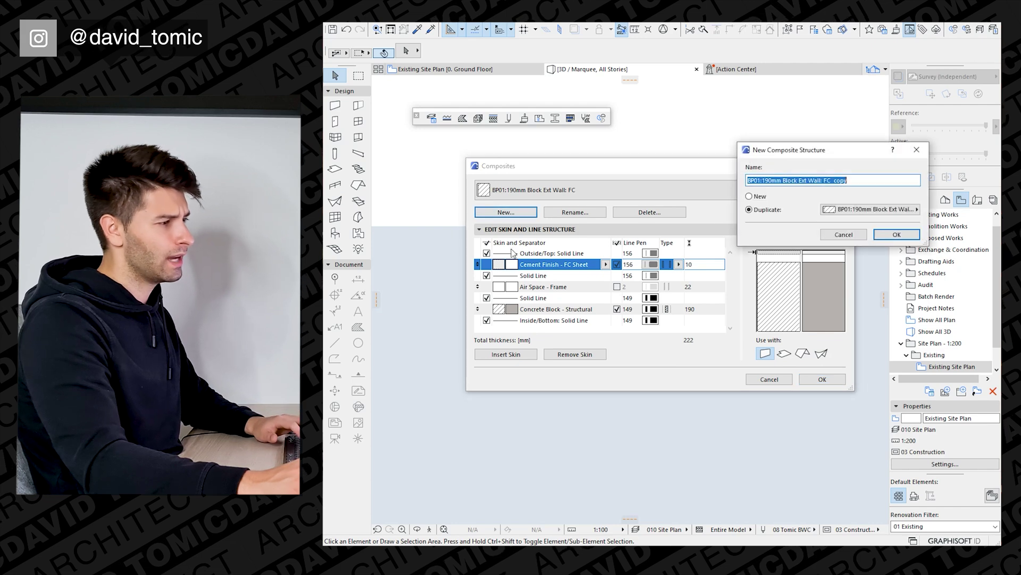
pyautogui.click(772, 181)
pyautogui.press('BackSpace')
pyautogui.press('BackSpace')
pyautogui.press('BackSpace')
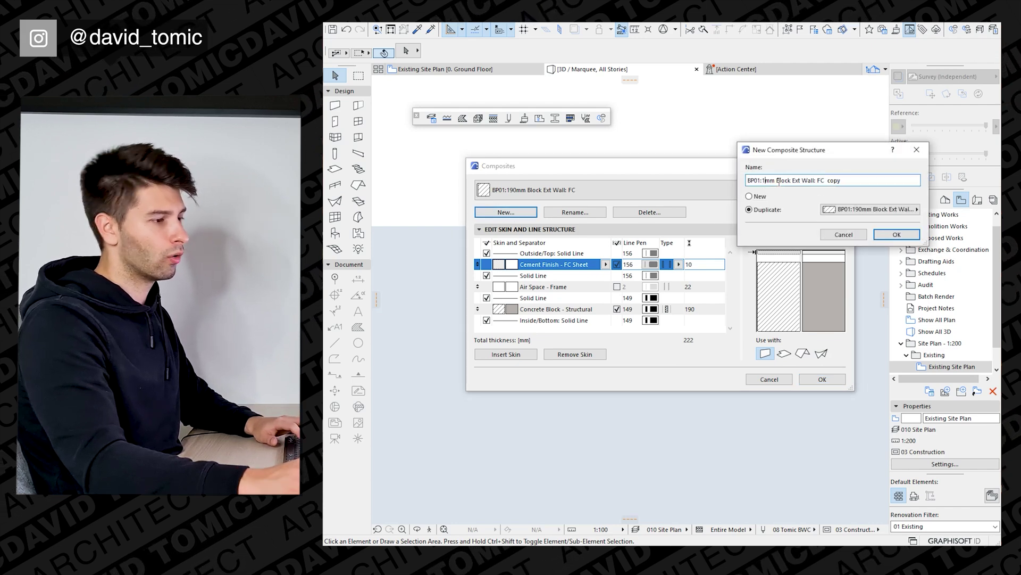
pyautogui.write('240')
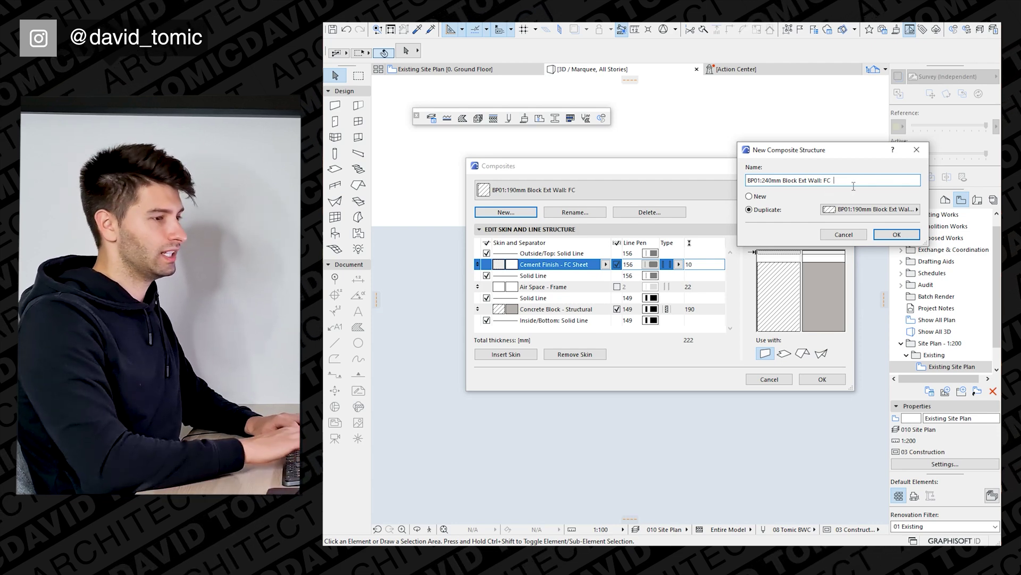
pyautogui.write('Both Side')
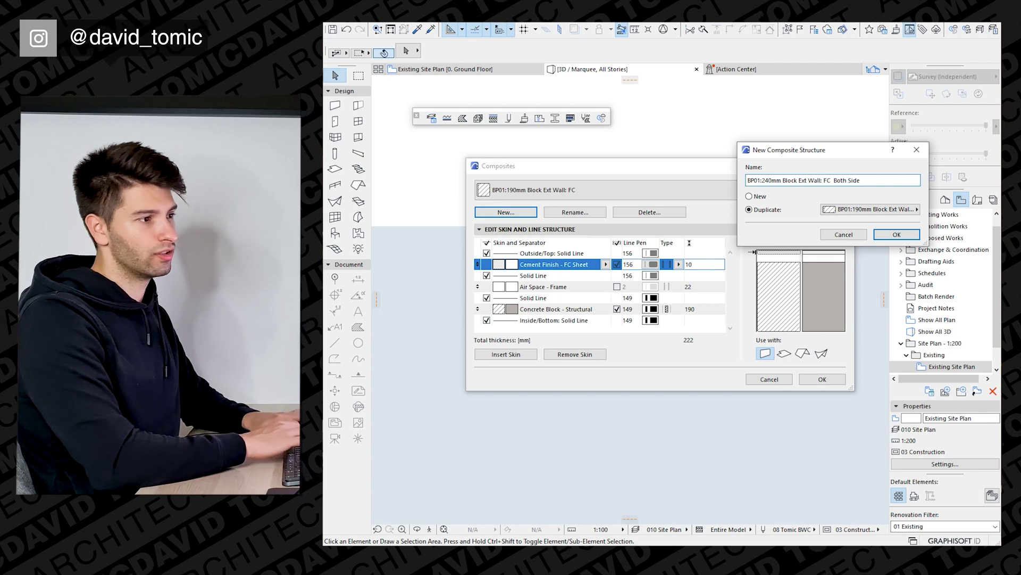
pyautogui.click(897, 234)
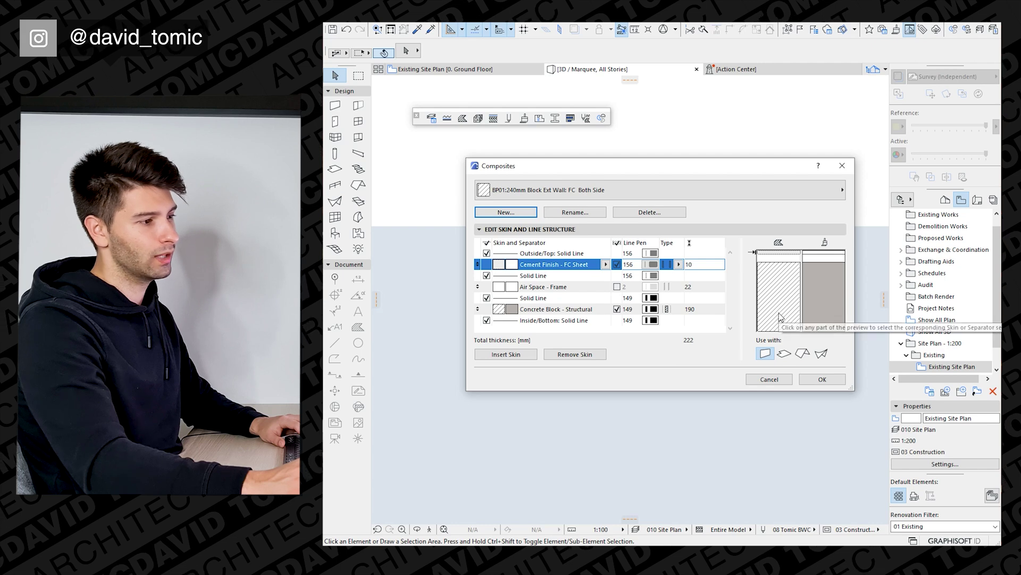
# - Set the composite's Concrete Block - Structural skin to 240 mm thick and remove the Air Space - Frame skin
pyautogui.click(708, 310)
pyautogui.write('240')
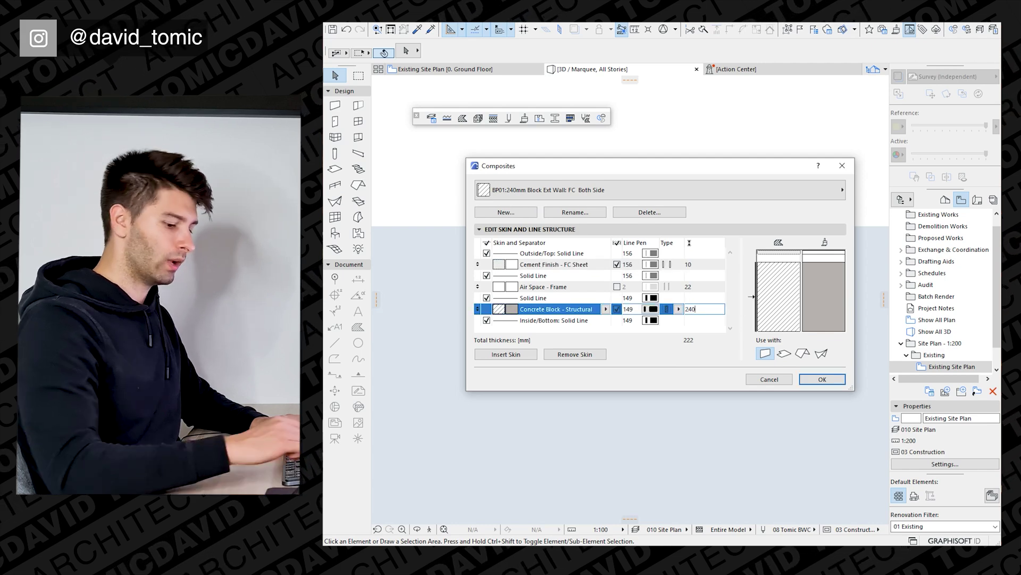
pyautogui.click(710, 286)
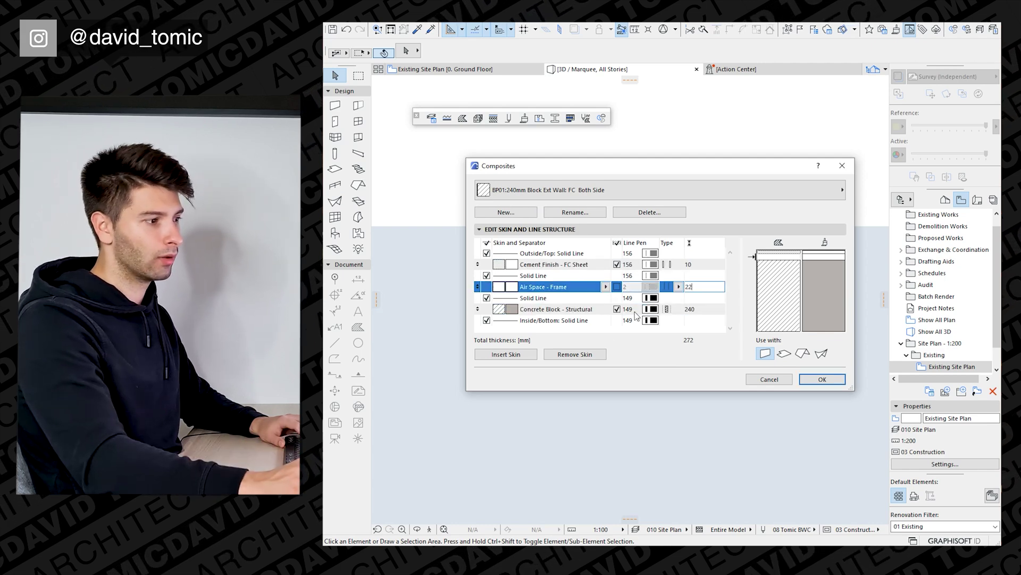
pyautogui.click(575, 354)
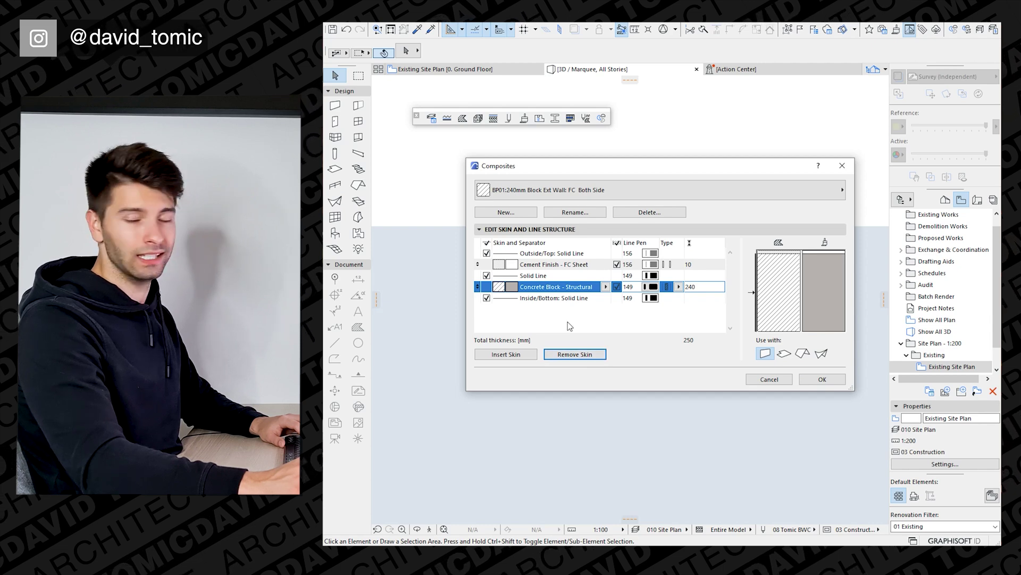
# - Insert a second 10 mm Cement Finish - FC Sheet skin, move it below the concrete block skin, and accept the composite
pyautogui.click(585, 265)
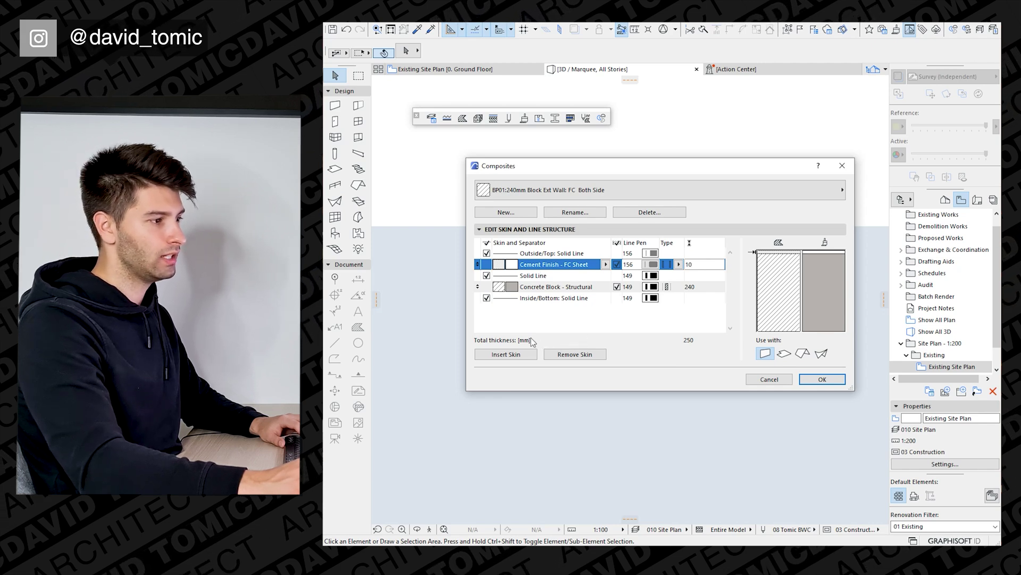
pyautogui.click(506, 354)
pyautogui.click(483, 287)
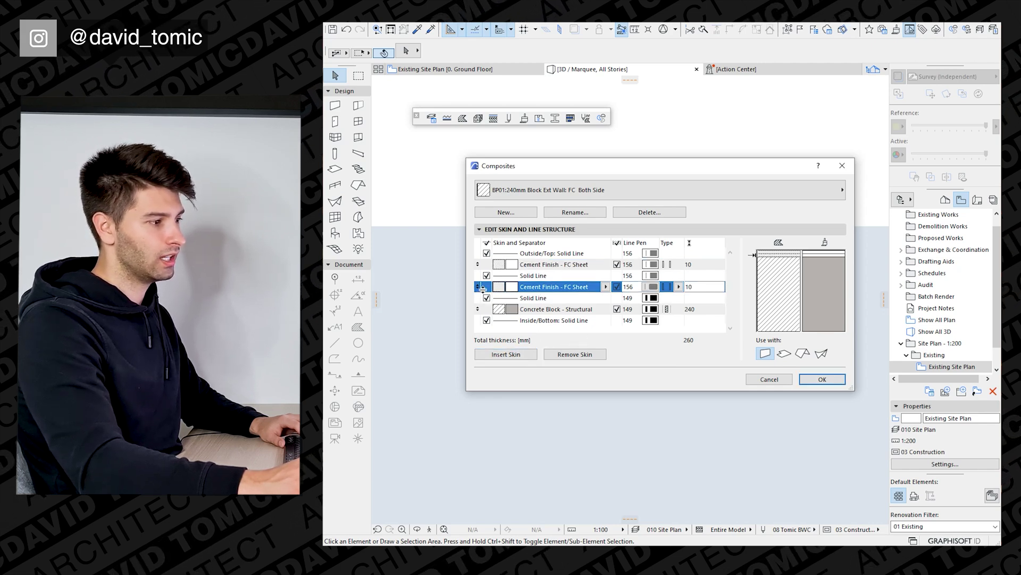
pyautogui.moveTo(482, 288); pyautogui.dragTo(485, 321)
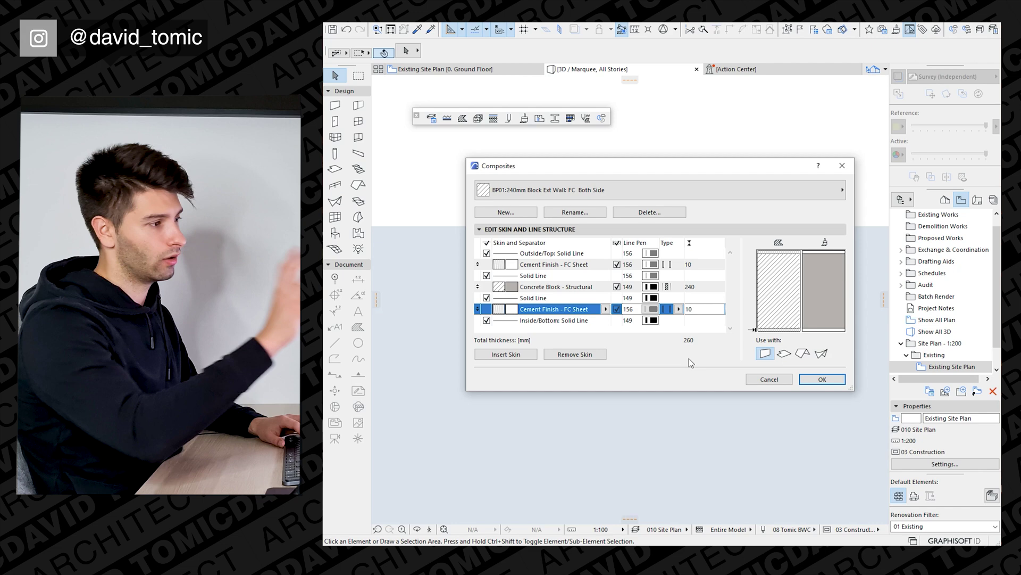
pyautogui.click(823, 379)
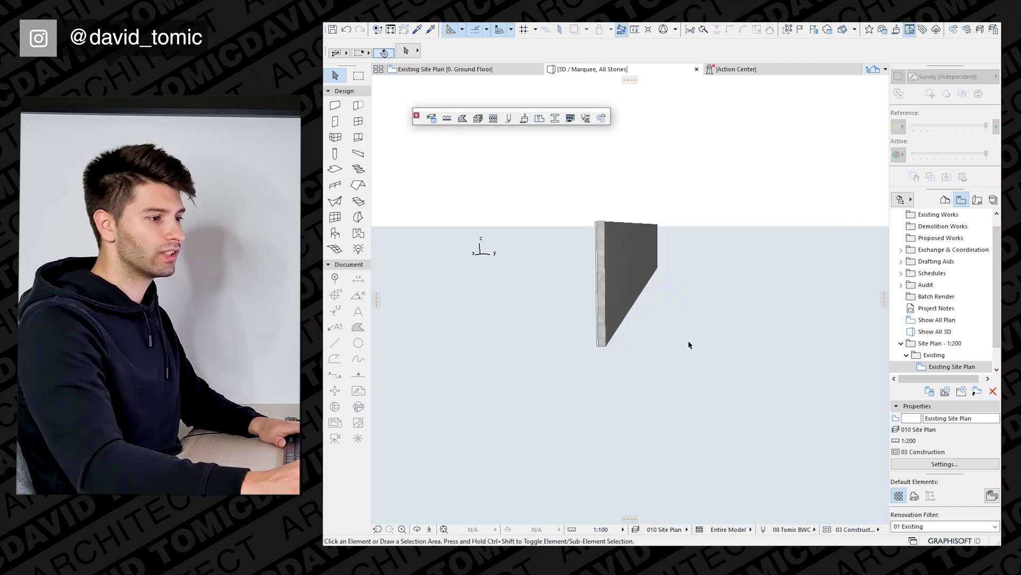
# - Apply the BP01:240mm Block Ext Wall: FC Both Side composite to the wall in the 3D view
pyautogui.click(633, 286)
pyautogui.click(781, 51)
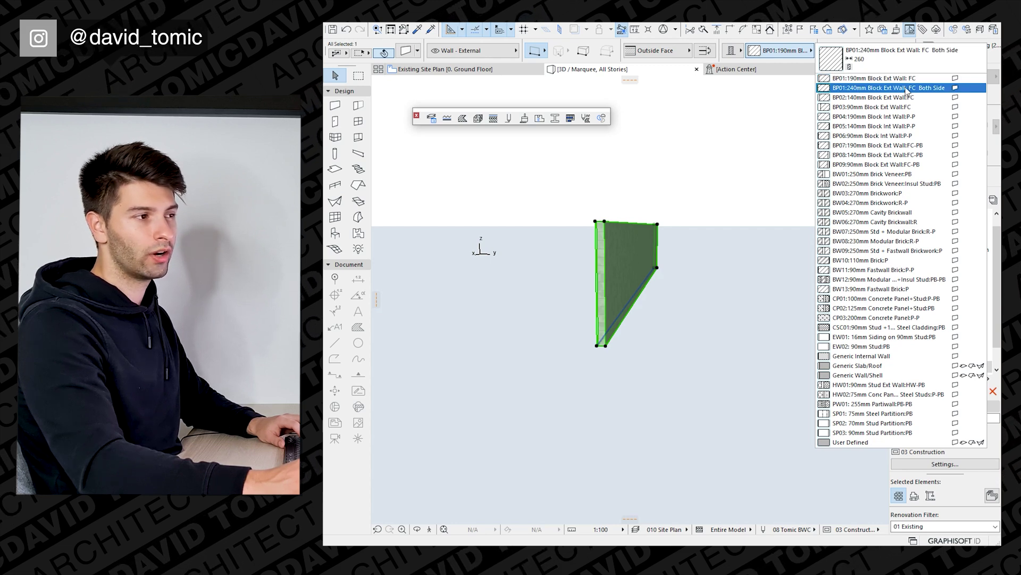
pyautogui.click(928, 89)
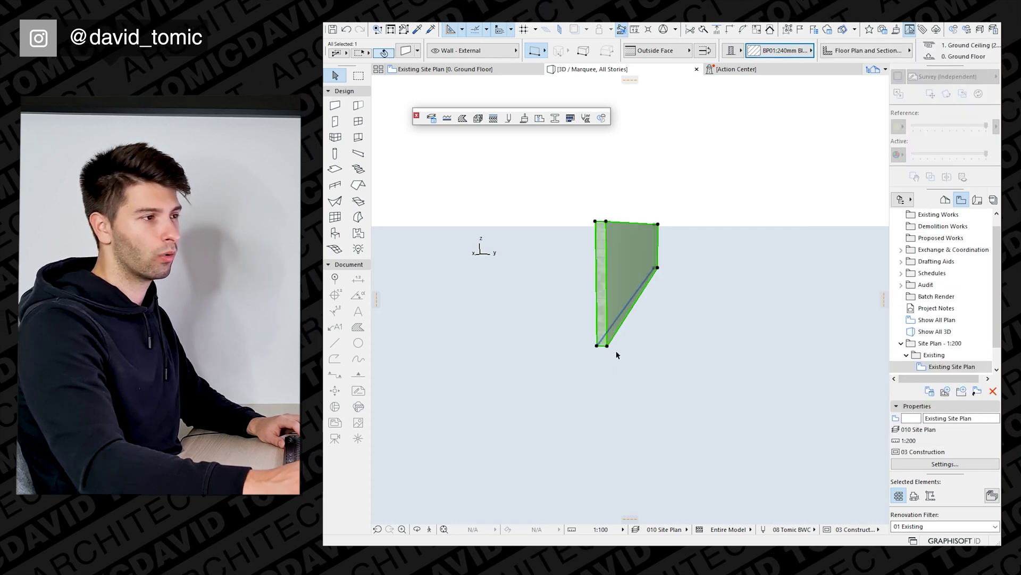
# - Examine the exposed block core on the wall's end face from both sides in 3D, and select the wall
pyautogui.click(616, 348)
pyautogui.scroll(5, 607, 277)
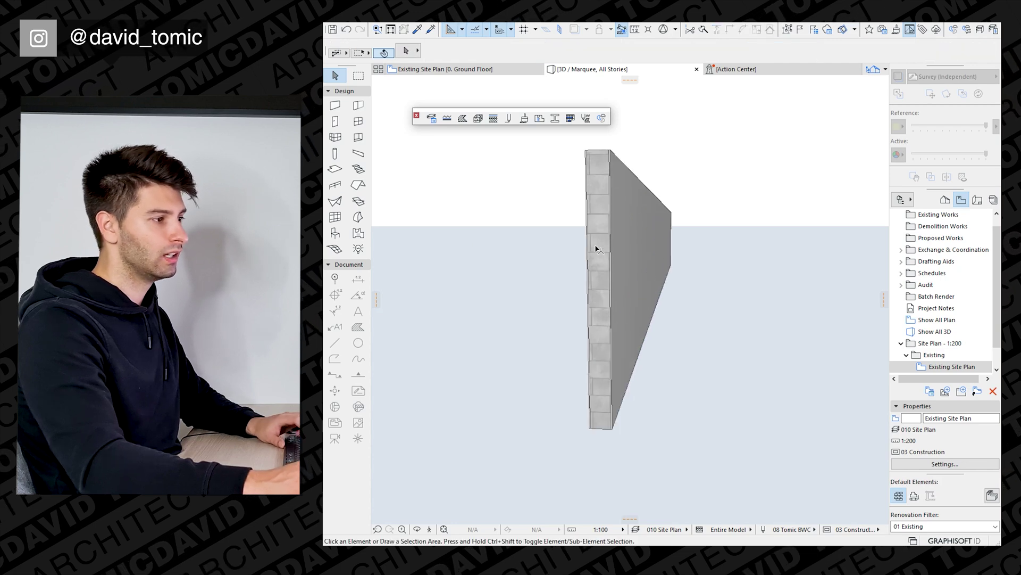
pyautogui.keyDown('shift'); pyautogui.moveTo(604, 255); pyautogui.dragTo(617, 212, button='middle'); pyautogui.keyUp('shift')
pyautogui.keyDown('shift'); pyautogui.moveTo(634, 354); pyautogui.dragTo(599, 234, button='middle'); pyautogui.keyUp('shift')
pyautogui.scroll(-5, 606, 282)
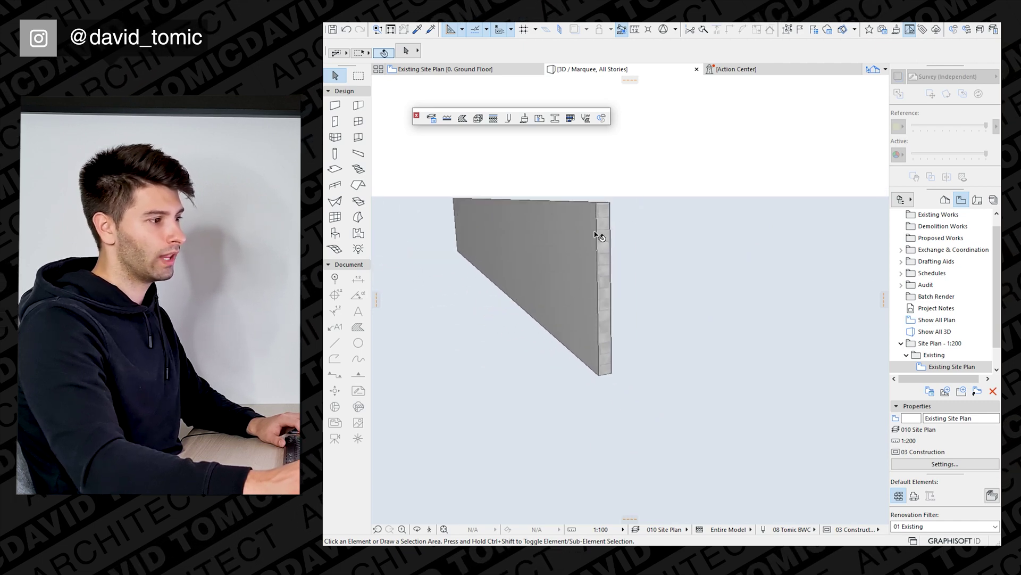
pyautogui.click(602, 272)
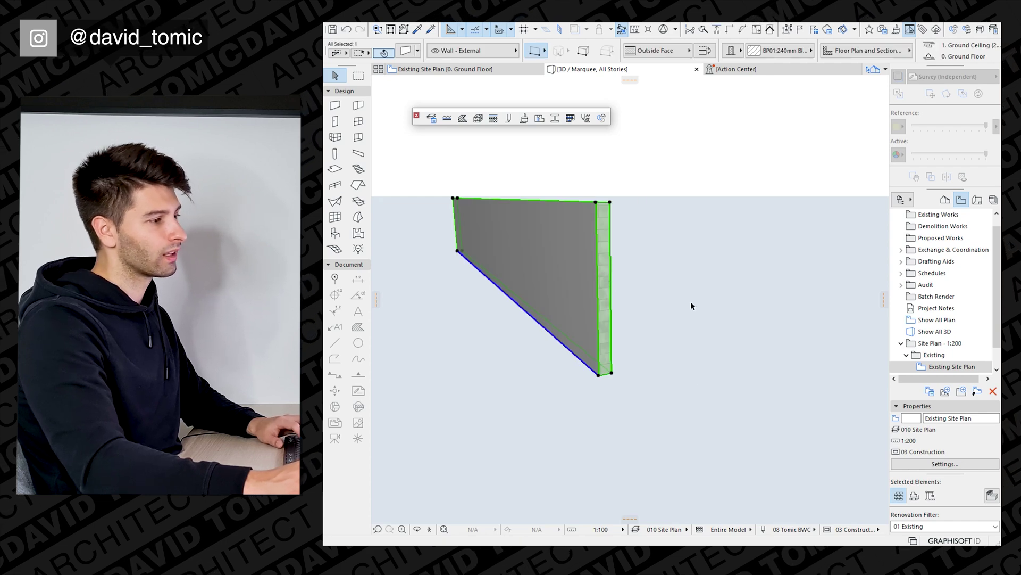
# - Change the surface of the Concrete Block - Structural building material to Brick - Red Herringbone and accept it
pyautogui.click(477, 120)
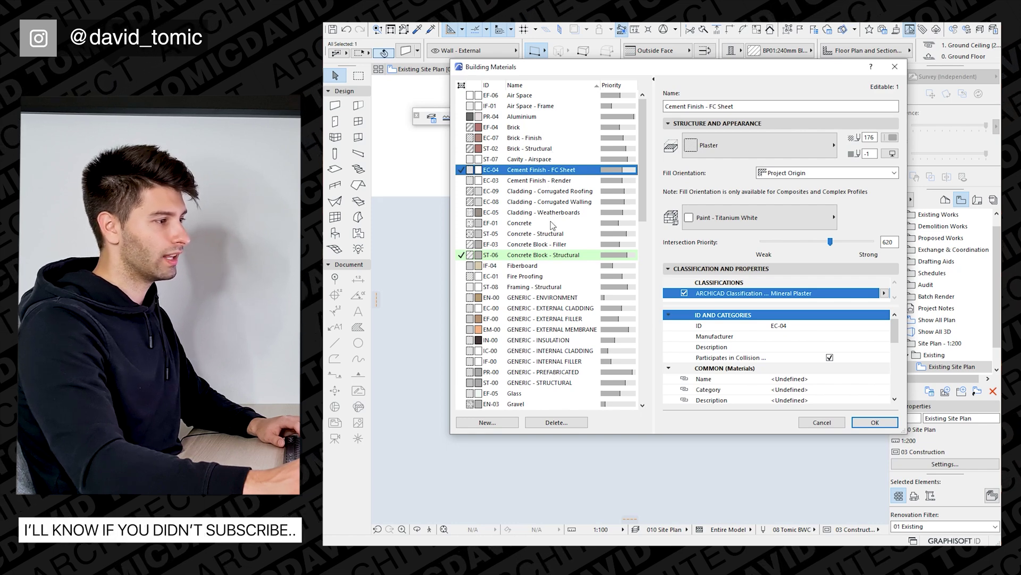
pyautogui.scroll(-15, 551, 225)
pyautogui.scroll(15, 505, 259)
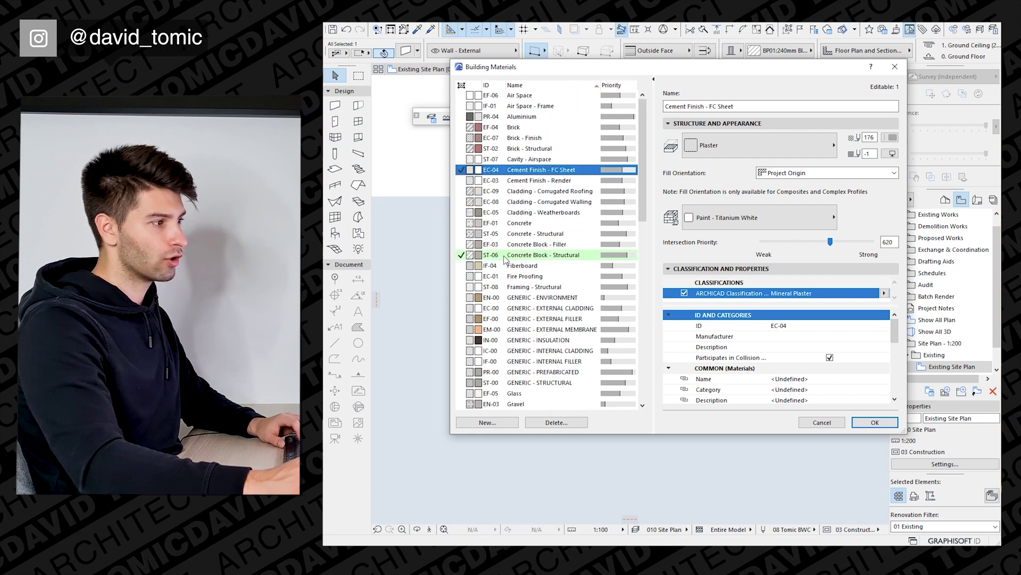
pyautogui.moveTo(610, 73); pyautogui.dragTo(584, 87)
pyautogui.click(484, 271)
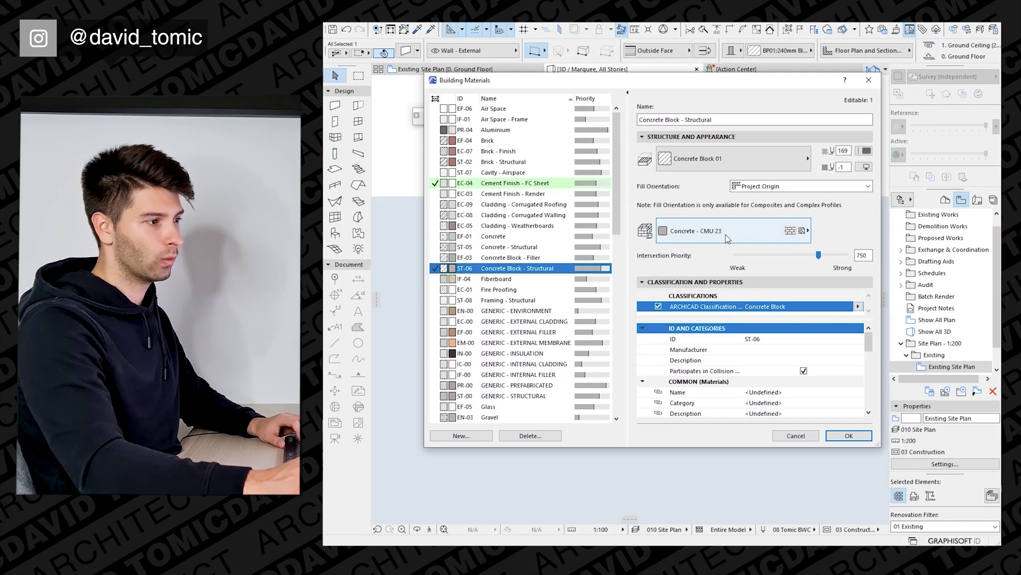
pyautogui.click(728, 238)
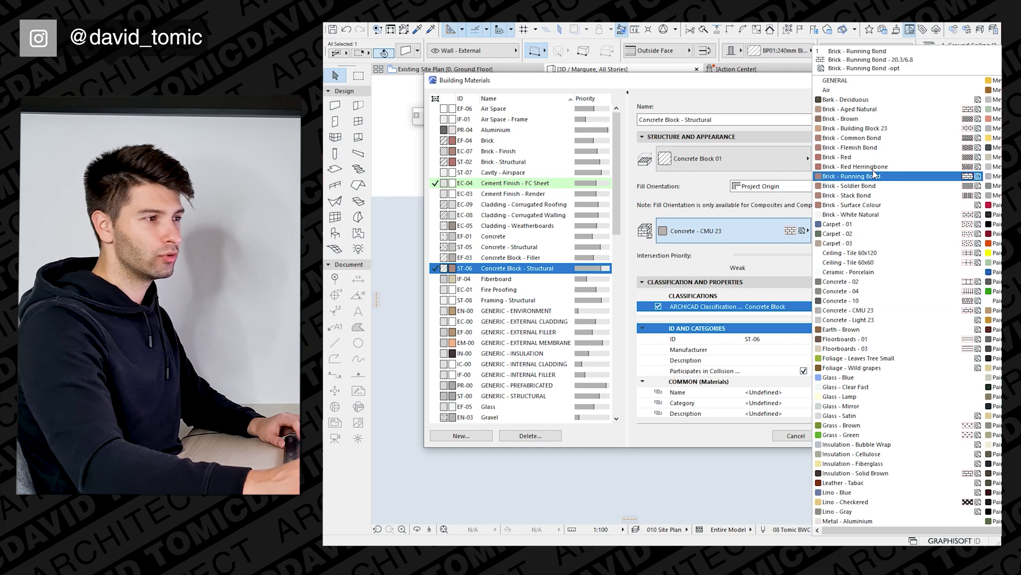
pyautogui.click(862, 167)
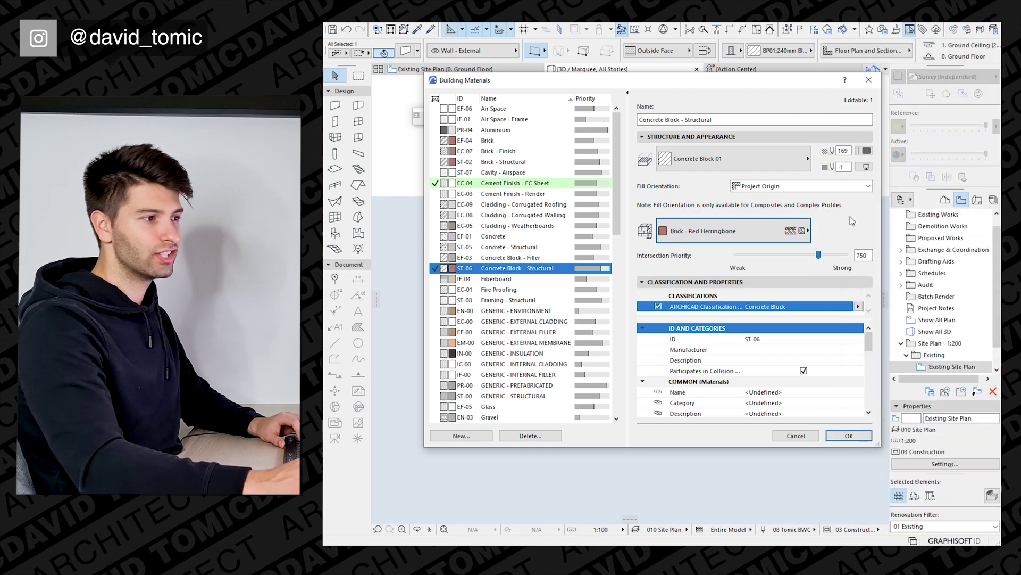
pyautogui.click(849, 436)
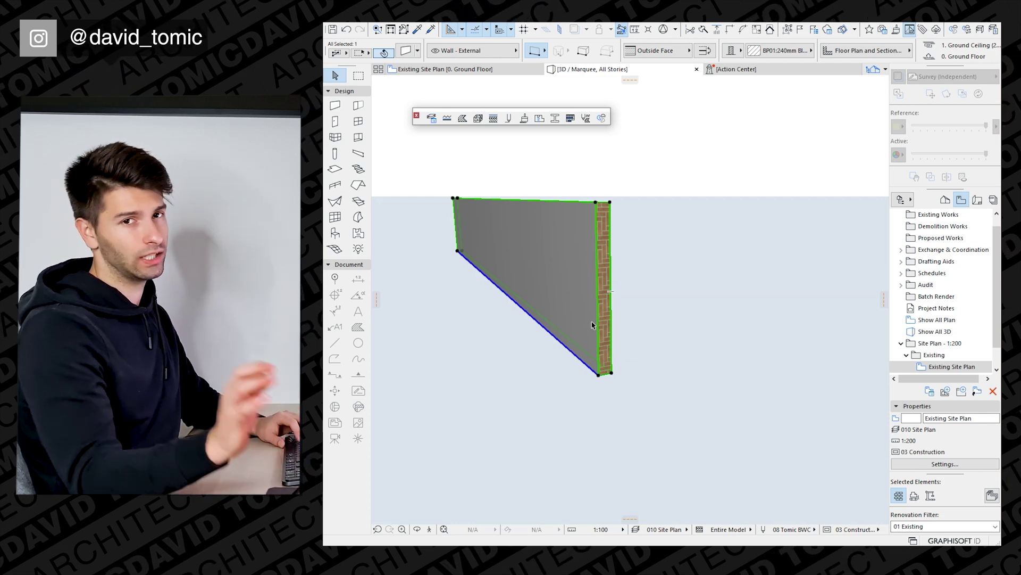
# - Set the Concrete Block - Structural building material's surface to Concrete - Light 23 and accept the change
pyautogui.click(478, 118)
pyautogui.press('Escape')
pyautogui.click(492, 118)
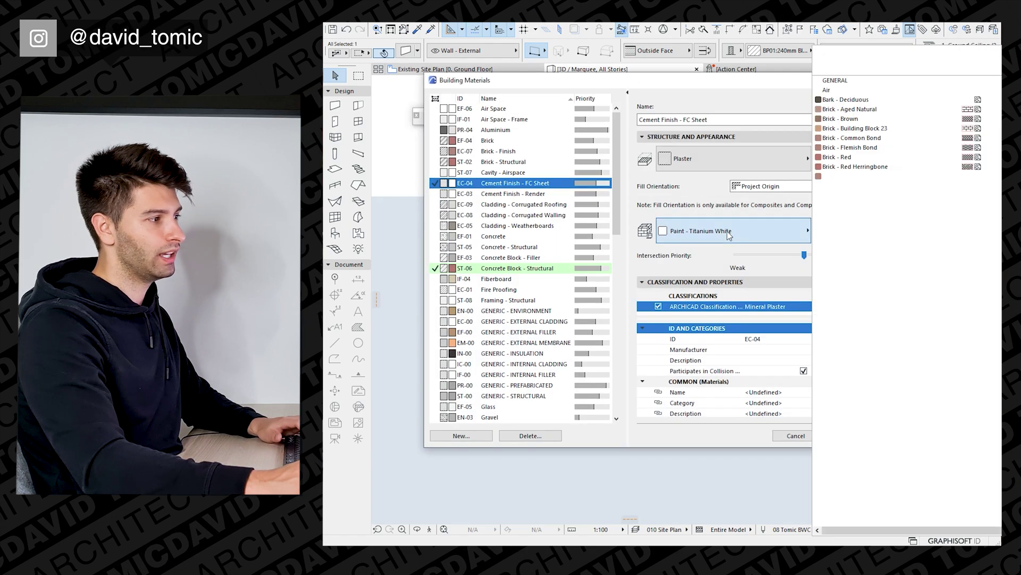
pyautogui.click(516, 268)
pyautogui.click(744, 230)
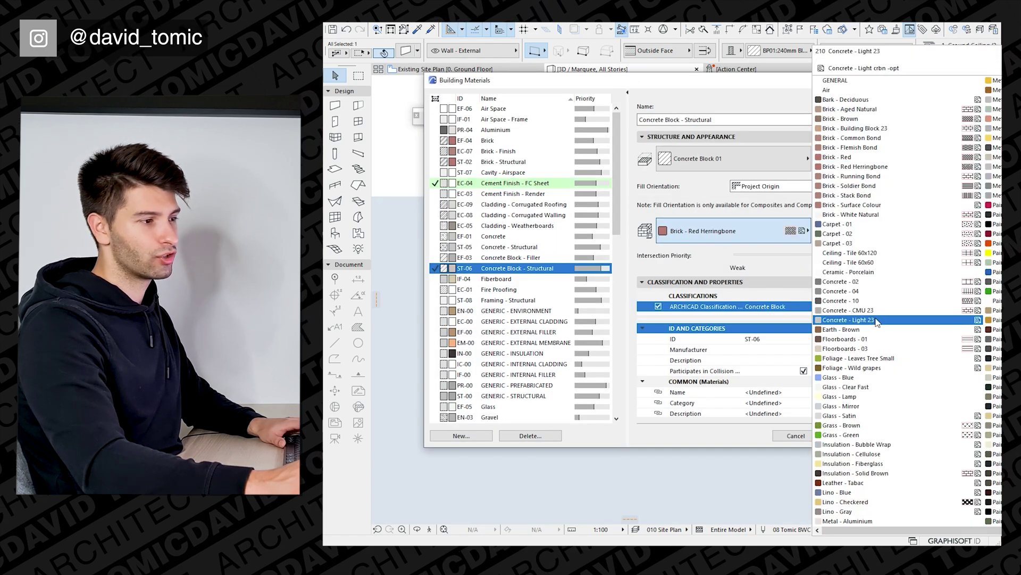
pyautogui.click(848, 320)
pyautogui.press('Return')
# - Override the surface on the wall's long visible face with a dark green COLORBOND Steel paint in its wall settings
pyautogui.keyDown('shift'); pyautogui.moveTo(663, 323); pyautogui.dragTo(583, 325, button='middle'); pyautogui.keyUp('shift')
pyautogui.press('Escape')
pyautogui.click(586, 329)
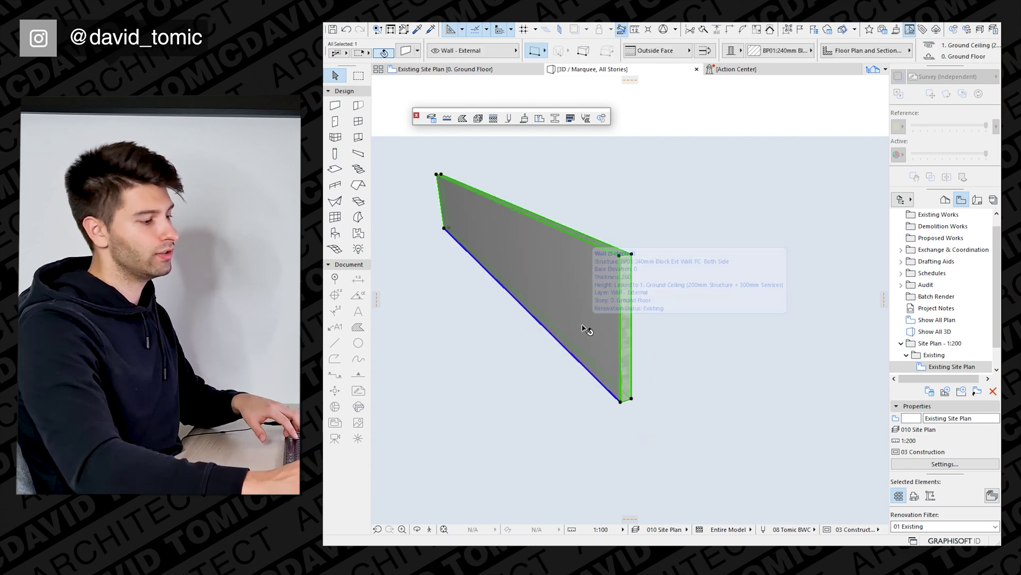
pyautogui.doubleClick(587, 329)
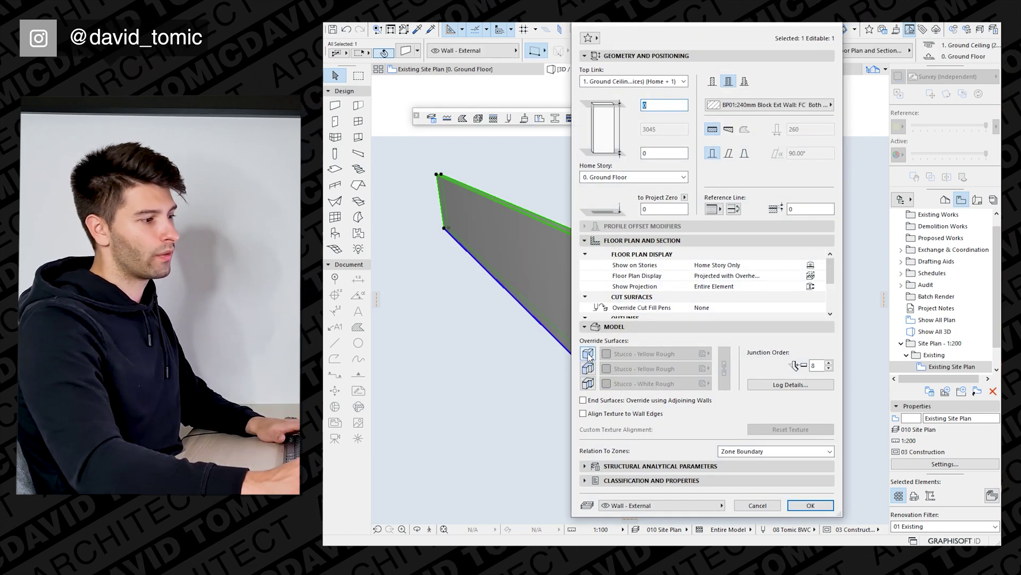
pyautogui.click(588, 353)
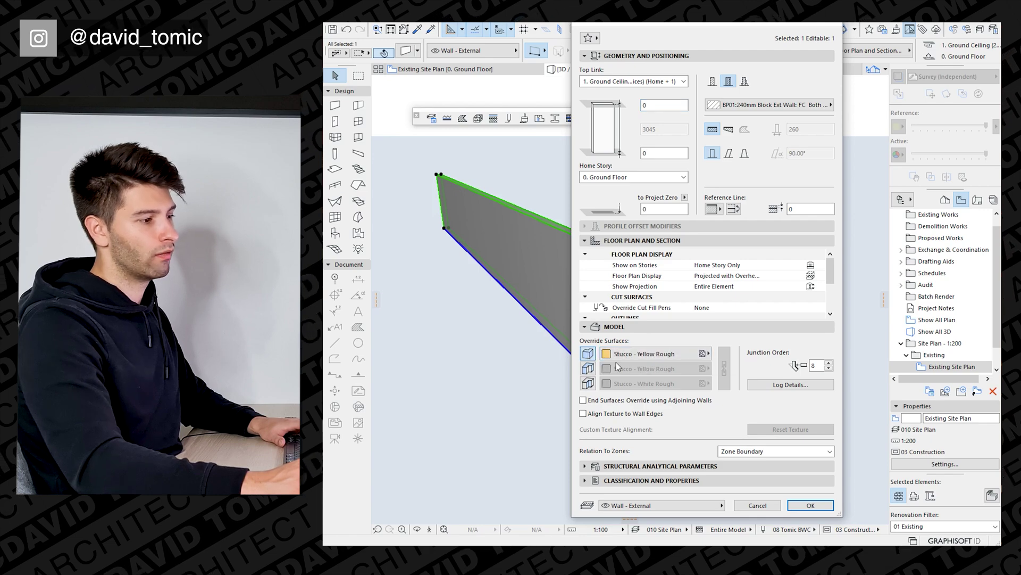
pyautogui.click(643, 354)
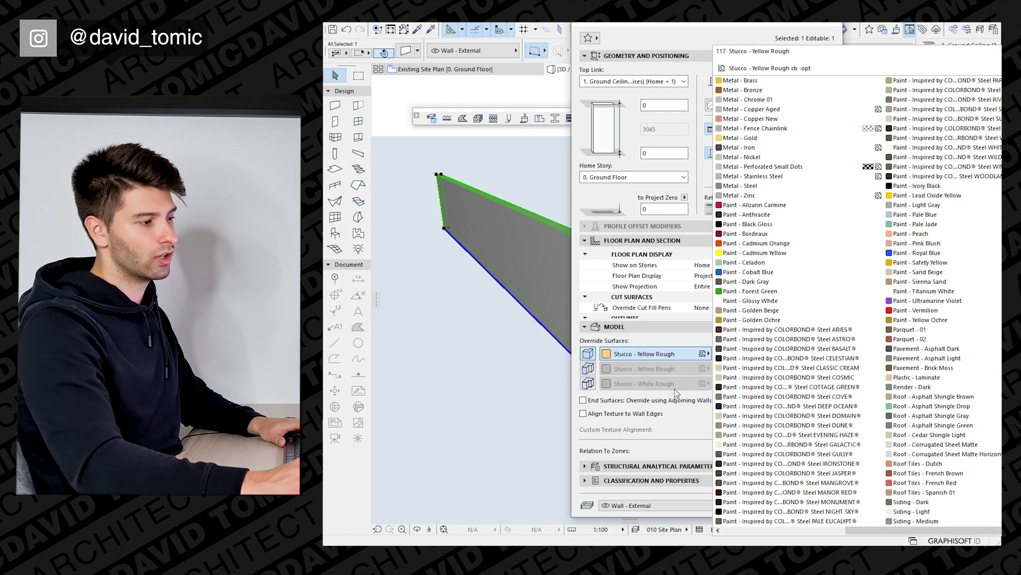
pyautogui.click(900, 157)
pyautogui.click(810, 506)
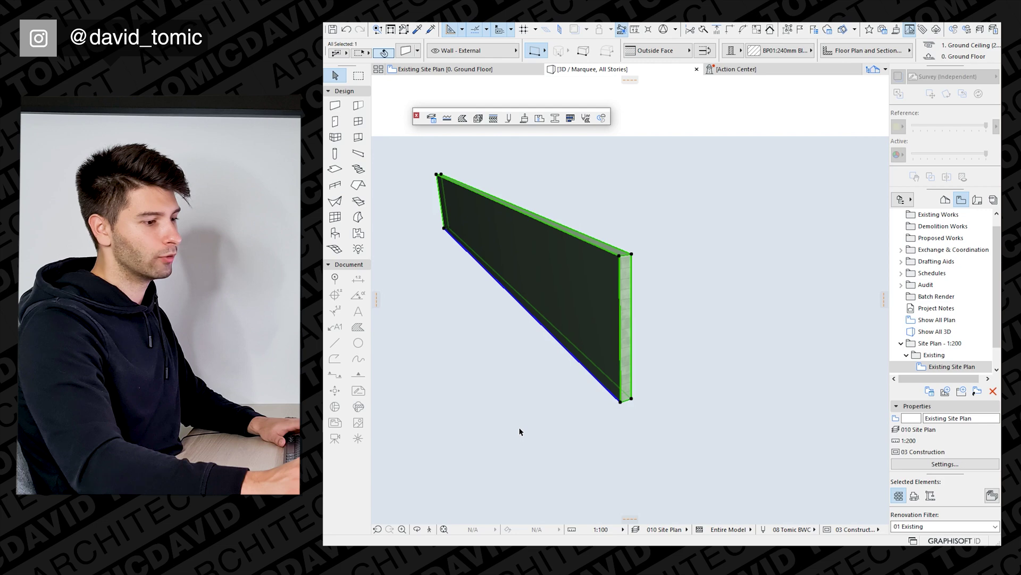
# - Draw a second, separate wall beside the first in 3D using the BP01:240mm Block Ext Wall: FC Both Side composite
pyautogui.click(520, 429)
pyautogui.scroll(5, 661, 333)
pyautogui.keyDown('shift'); pyautogui.moveTo(661, 333); pyautogui.dragTo(534, 313, button='middle'); pyautogui.keyUp('shift')
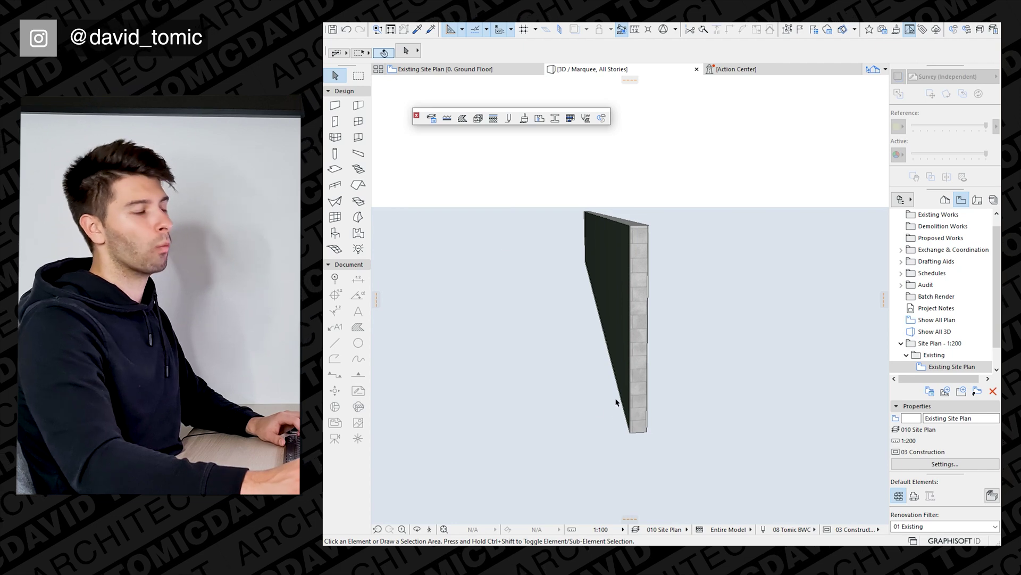
pyautogui.keyDown('shift'); pyautogui.moveTo(616, 402); pyautogui.dragTo(620, 317, button='middle'); pyautogui.keyUp('shift')
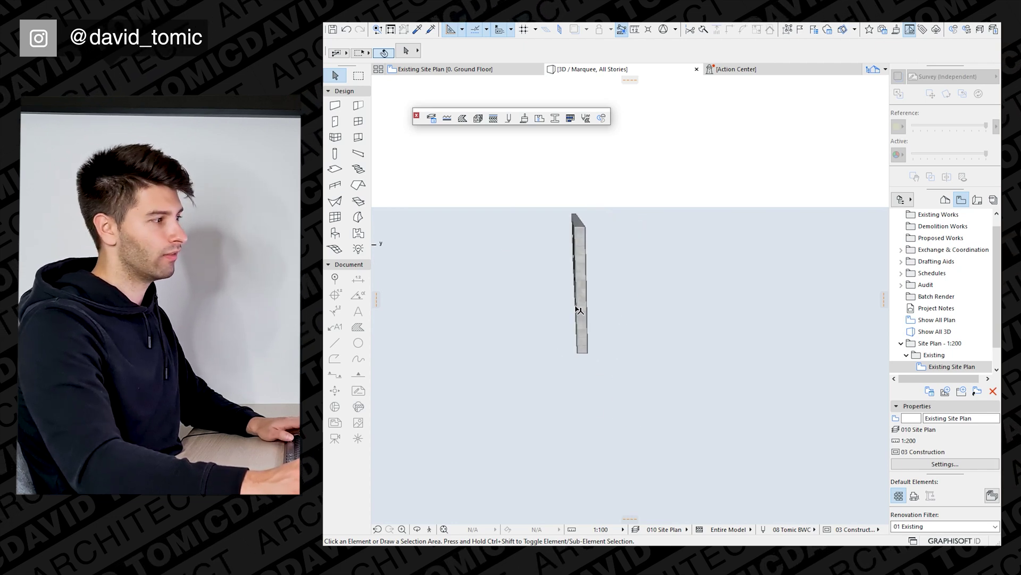
pyautogui.click(335, 105)
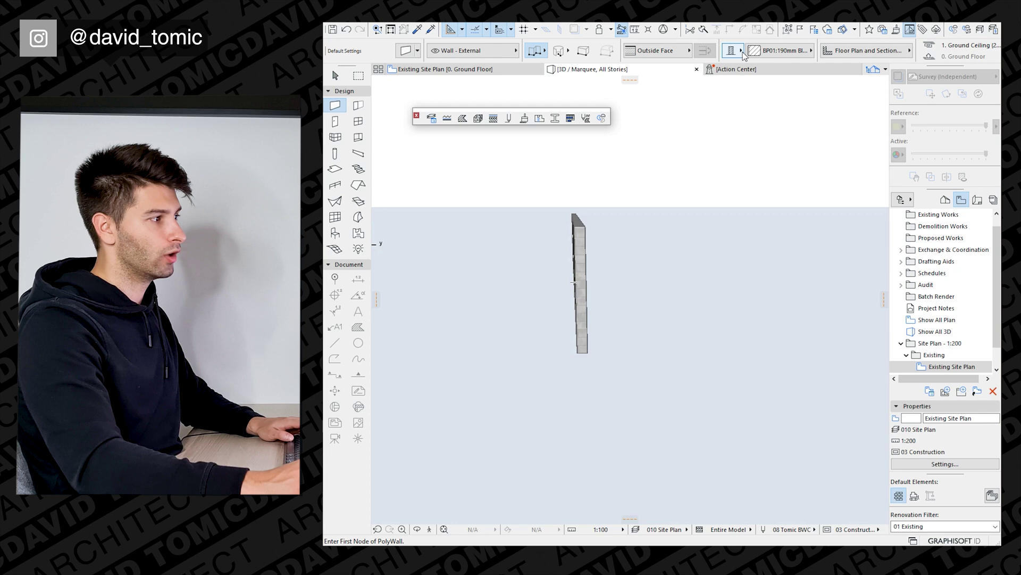
pyautogui.click(768, 50)
pyautogui.click(872, 88)
pyautogui.click(633, 355)
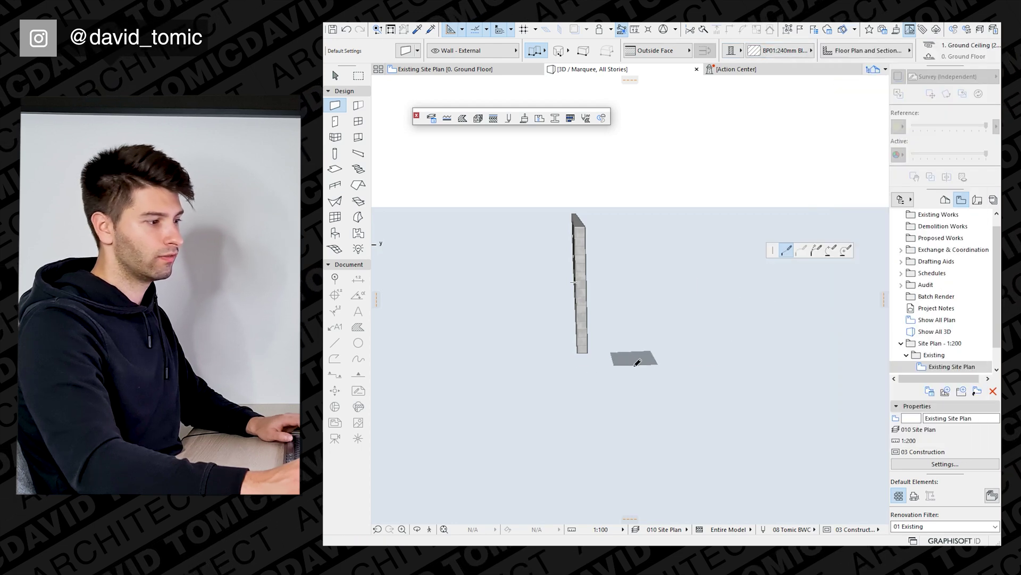
pyautogui.doubleClick(823, 348)
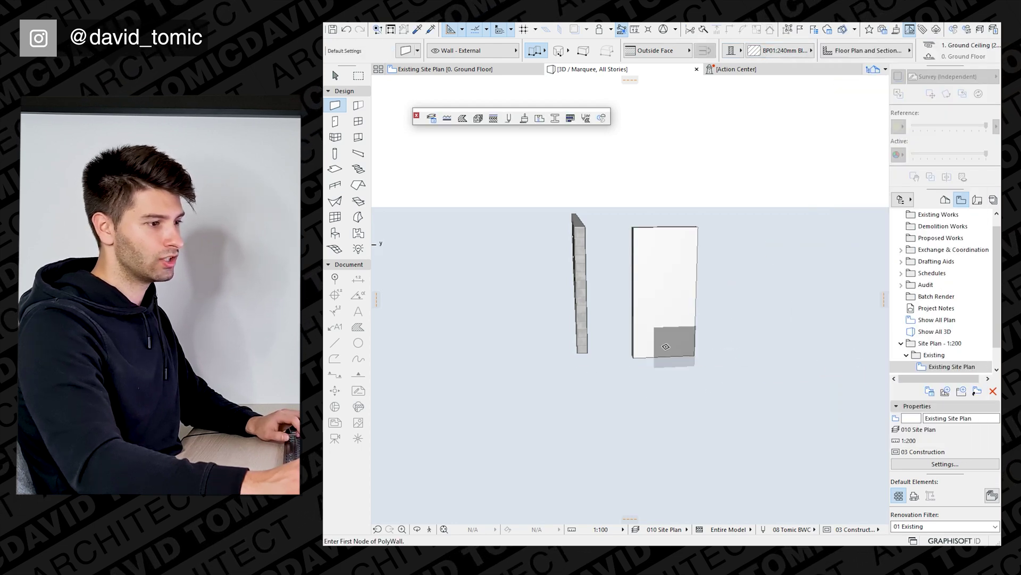
# - Override the face surface of the new wall with Stucco - Yellow Rough
pyautogui.keyDown('shift'); pyautogui.moveTo(543, 340); pyautogui.dragTo(547, 315, button='middle'); pyautogui.keyUp('shift')
pyautogui.click(548, 315)
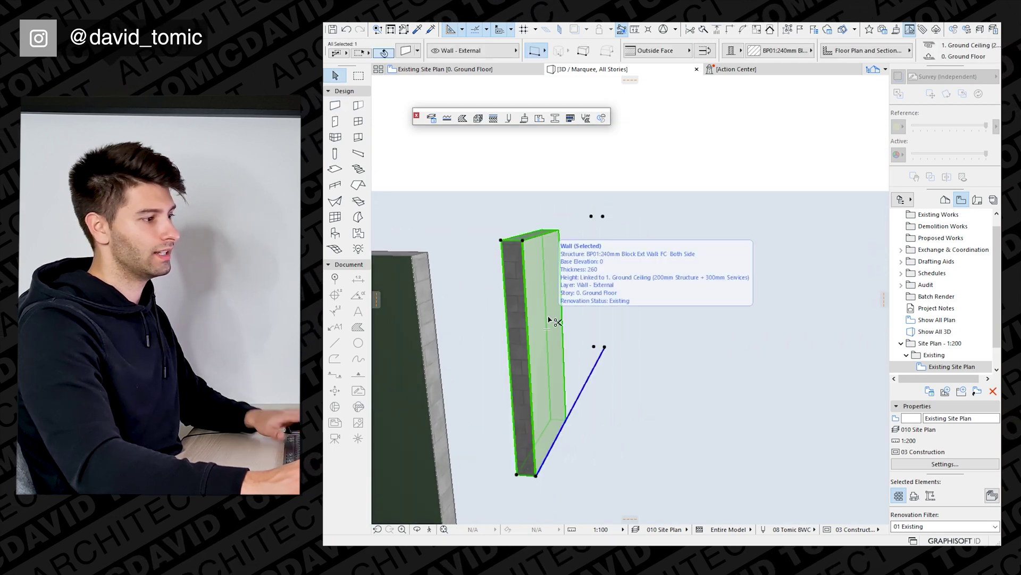
pyautogui.hotkey('ctrl', 't')
pyautogui.click(606, 353)
pyautogui.click(810, 505)
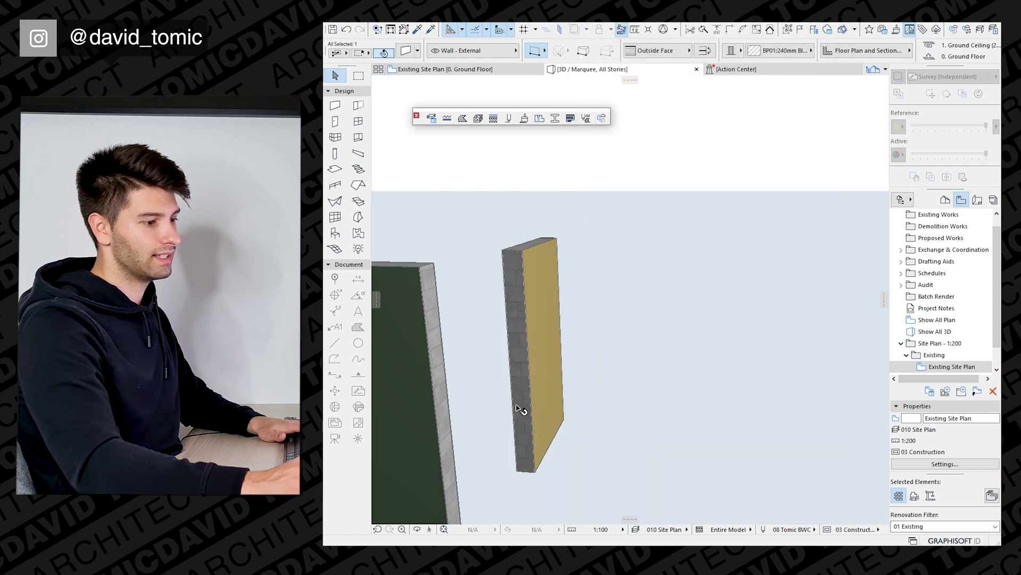
pyautogui.keyDown('shift'); pyautogui.moveTo(520, 410); pyautogui.dragTo(566, 360, button='middle'); pyautogui.keyUp('shift')
pyautogui.press('Escape')
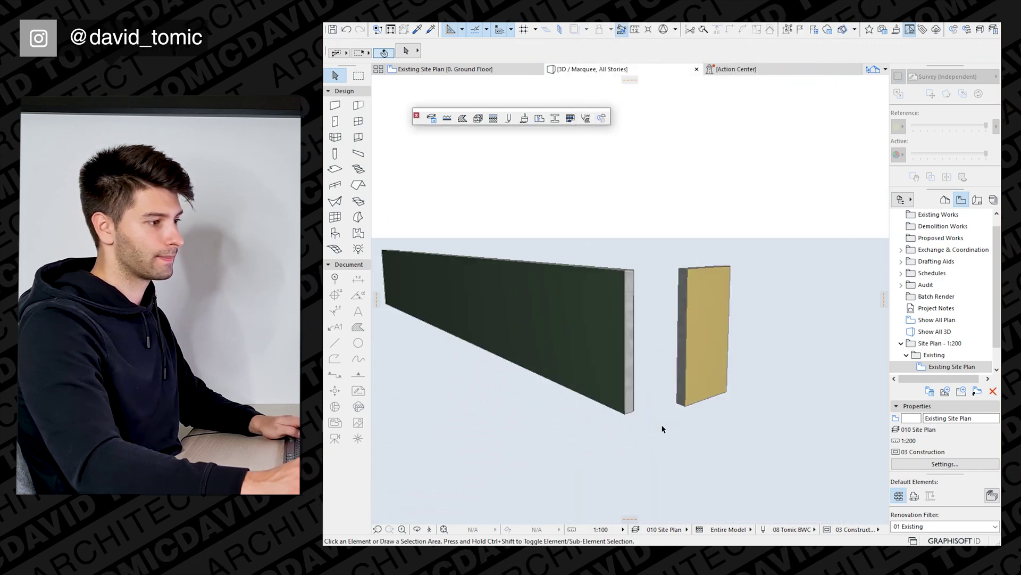
# - Intersect the dark green wall with the yellow wall to form a joined corner
pyautogui.keyDown('shift'); pyautogui.moveTo(664, 426); pyautogui.dragTo(600, 373, button='middle'); pyautogui.keyUp('shift')
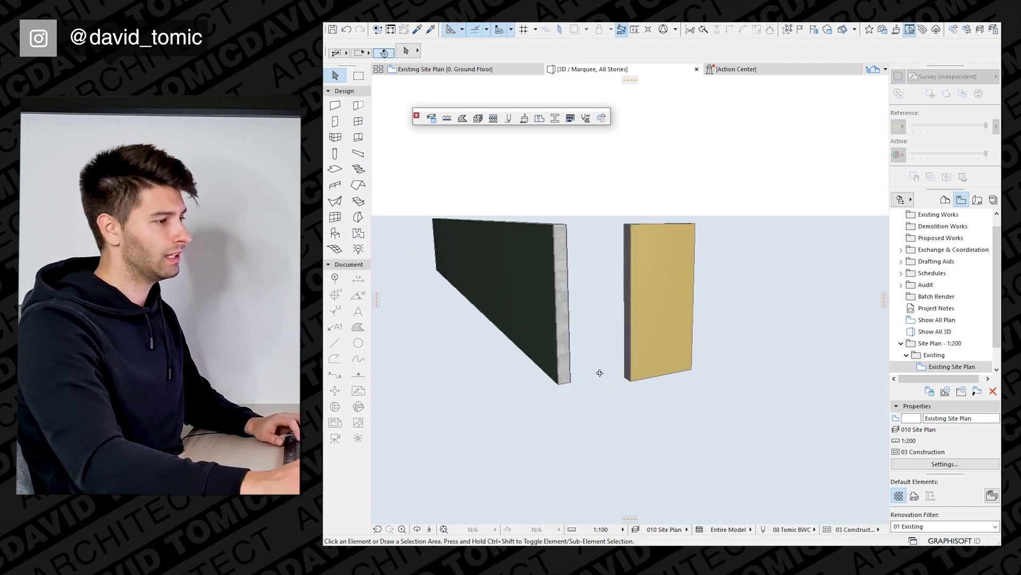
pyautogui.click(657, 363)
pyautogui.keyDown('shift'); pyautogui.click(567, 274); pyautogui.keyUp('shift')
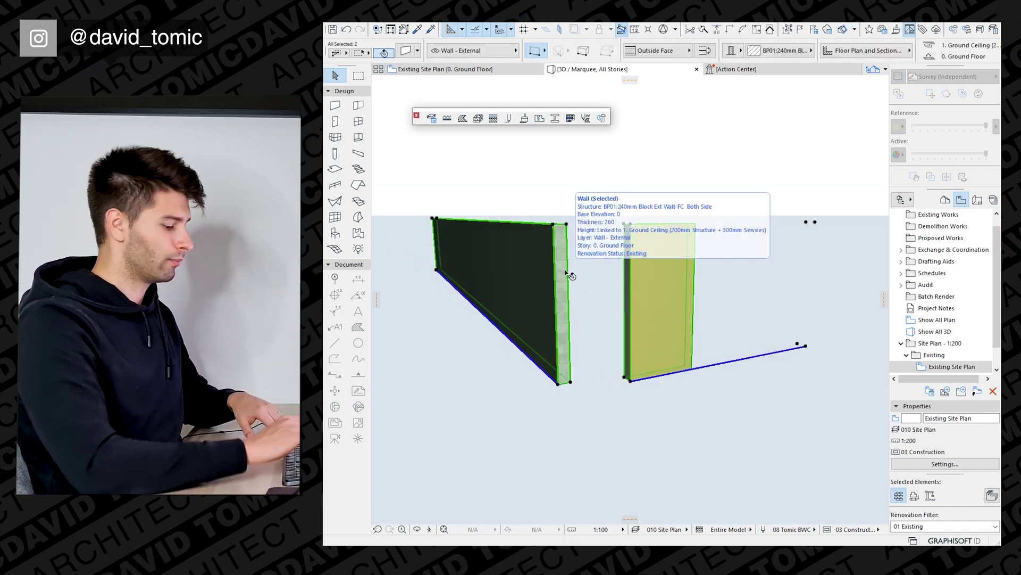
pyautogui.hotkey('ctrl', '=')
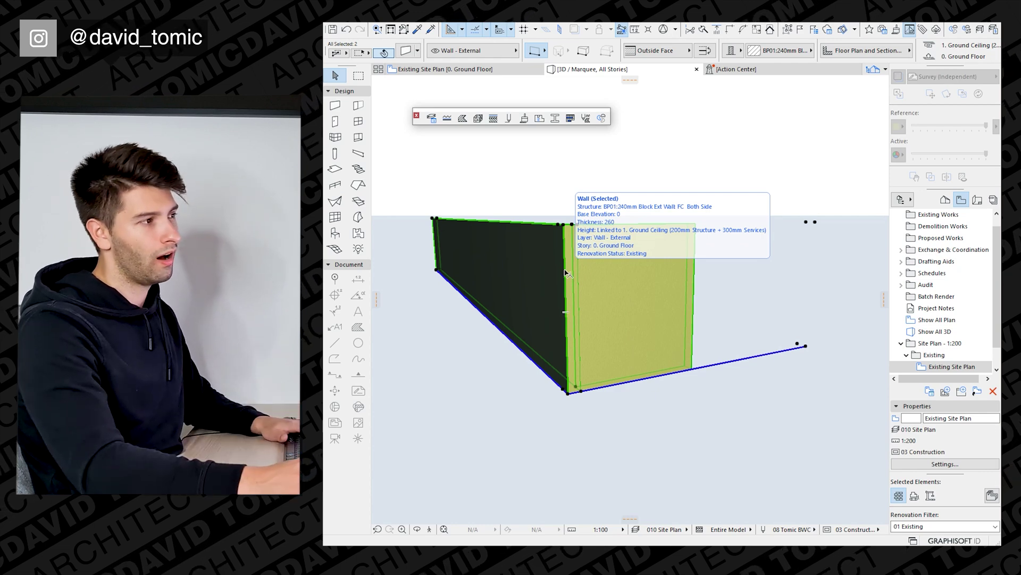